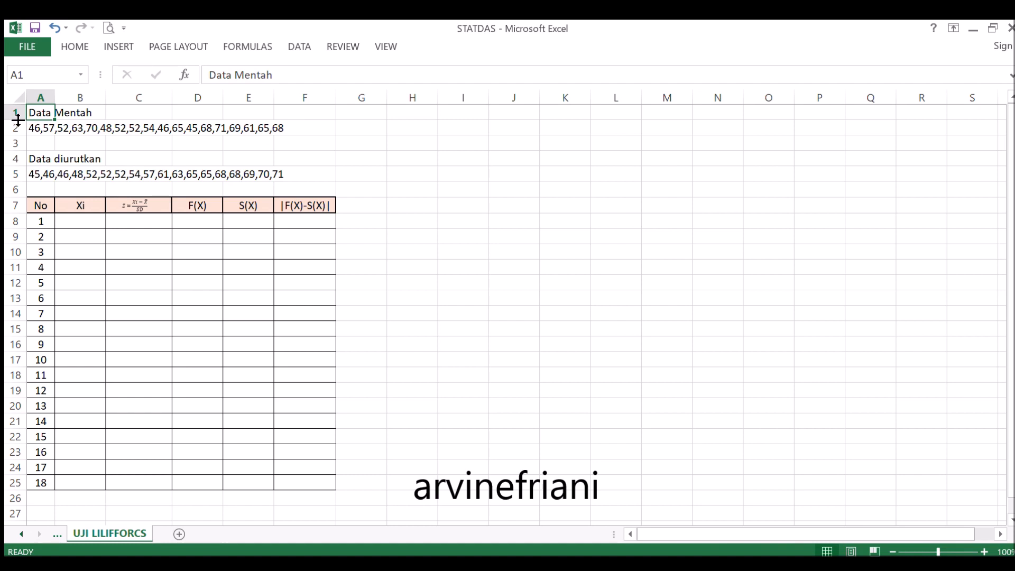
# Fill the Xi column, B8:B25, with the sorted data: 45, 46, 46, 48, 52, 52, 52, 54, 57, 61, 63, 65, 65, 68, 68, 69, 70, 71
pyautogui.click(32, 160)
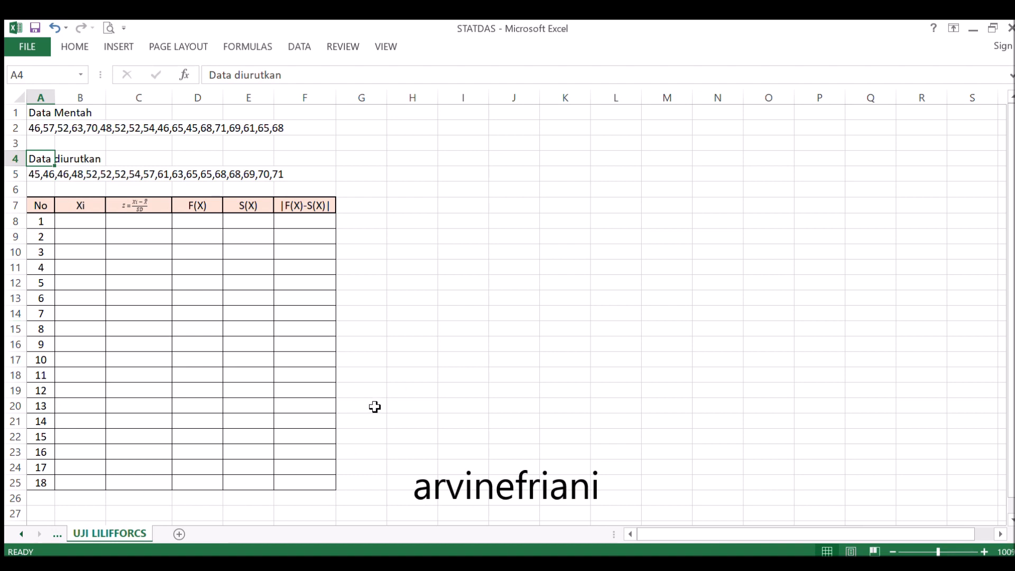
pyautogui.click(38, 176)
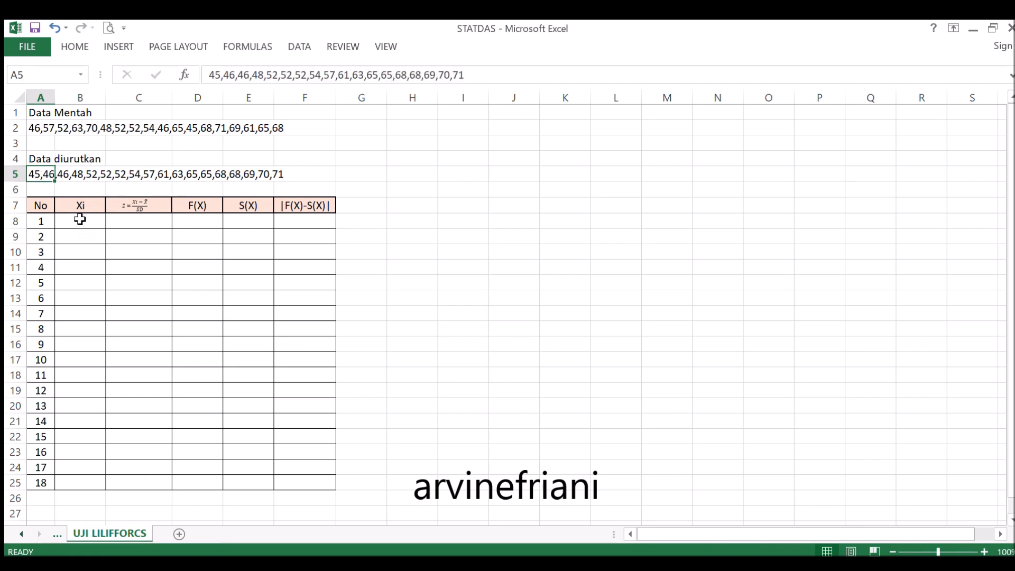
pyautogui.click(82, 225)
pyautogui.write('45')
pyautogui.press('Return')
pyautogui.write('46')
pyautogui.press('Return')
pyautogui.write('46 48')
pyautogui.press('Return')
pyautogui.write('5')
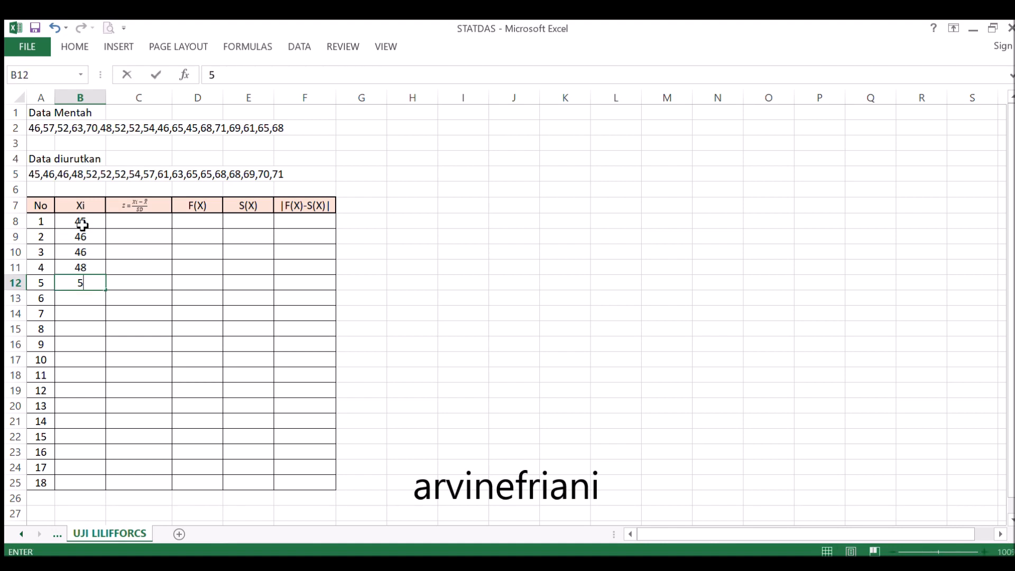
pyautogui.write('2 52 52 54 57 61 63 65 65 68')
pyautogui.press('Return')
pyautogui.write('68')
pyautogui.press('Return')
pyautogui.write('69')
pyautogui.press('Return')
pyautogui.write('70')
pyautogui.press('Return')
pyautogui.write('71')
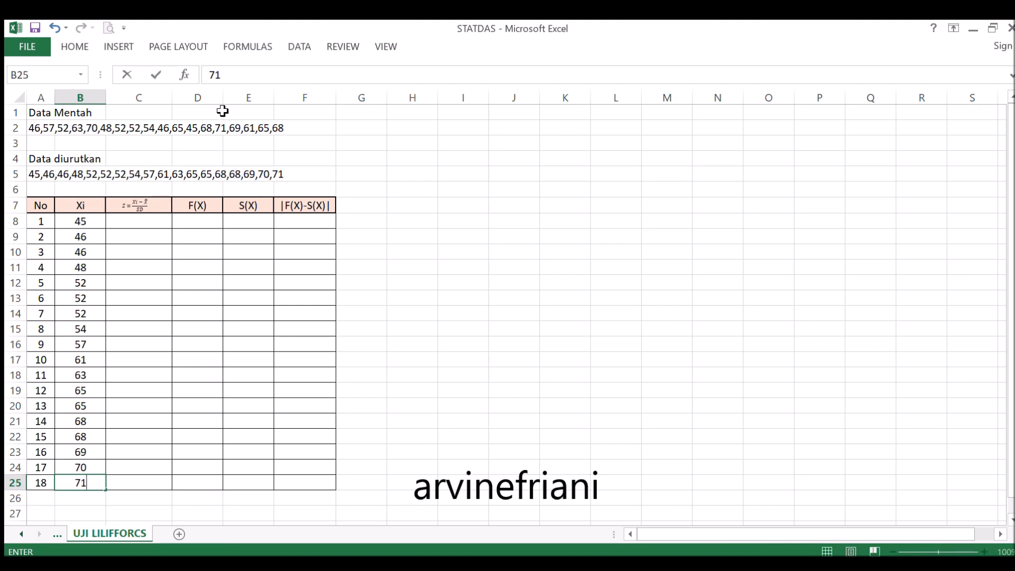
pyautogui.click(165, 233)
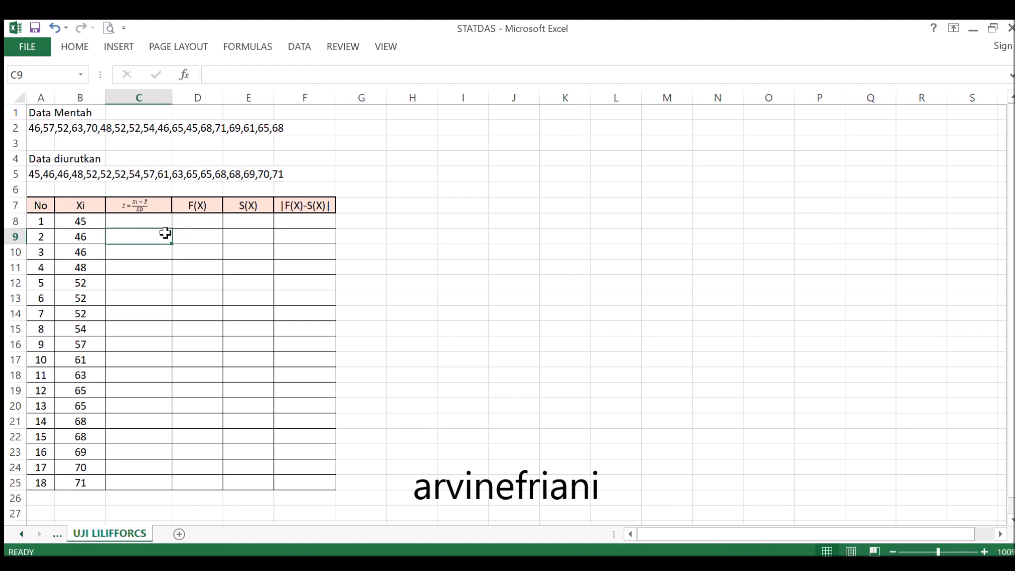
# Add the labels "rata-rata" in A27 and "standar deviasi" in A28 below the table
pyautogui.click(474, 303)
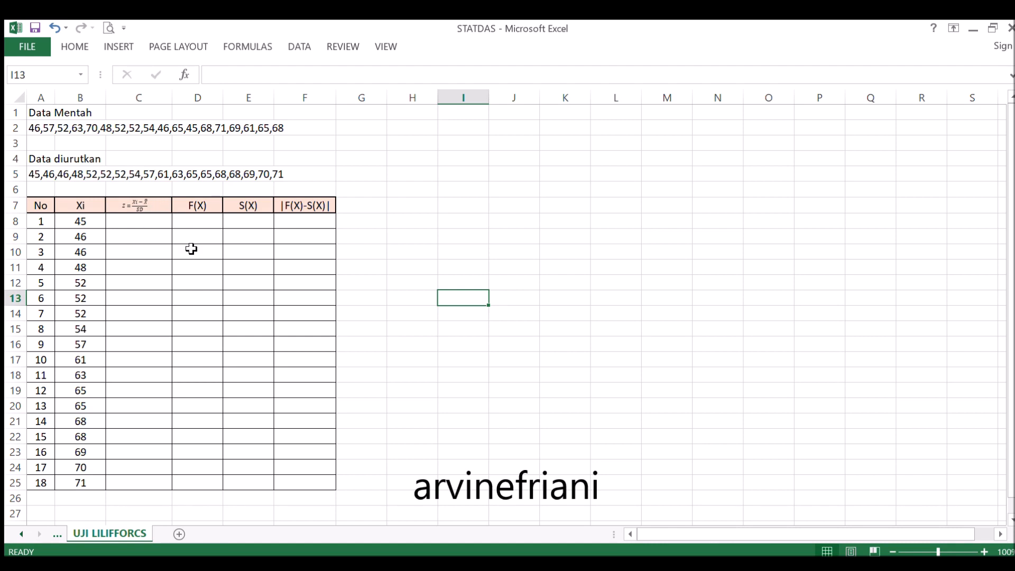
pyautogui.moveTo(1011, 241); pyautogui.dragTo(1012, 248)
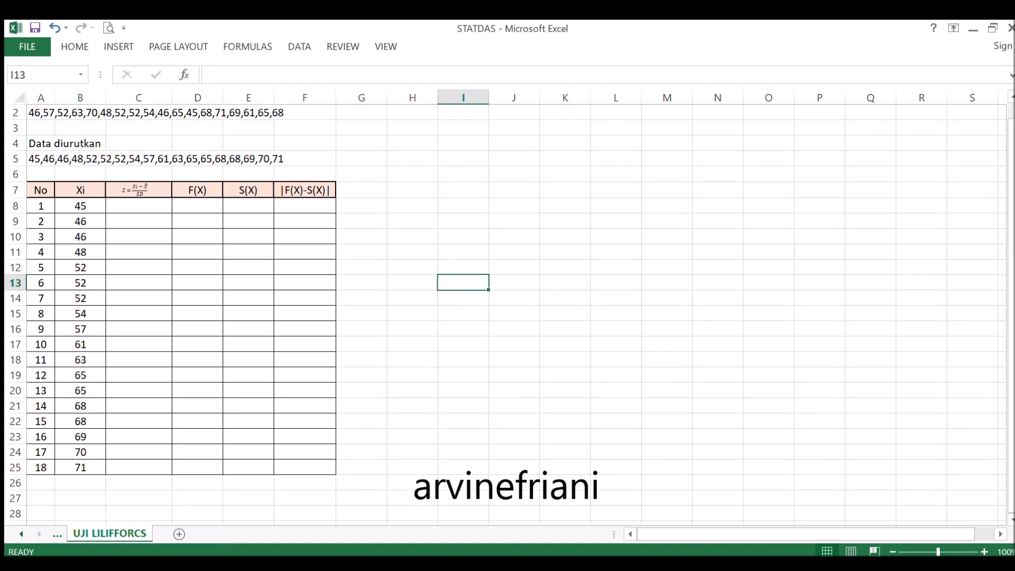
pyautogui.click(36, 510)
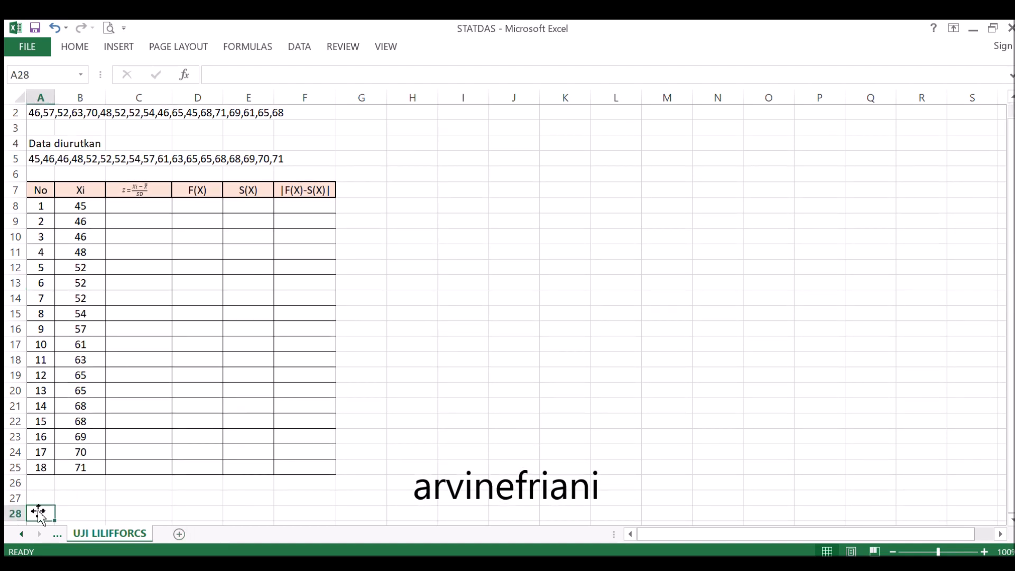
pyautogui.click(37, 500)
pyautogui.write('rata')
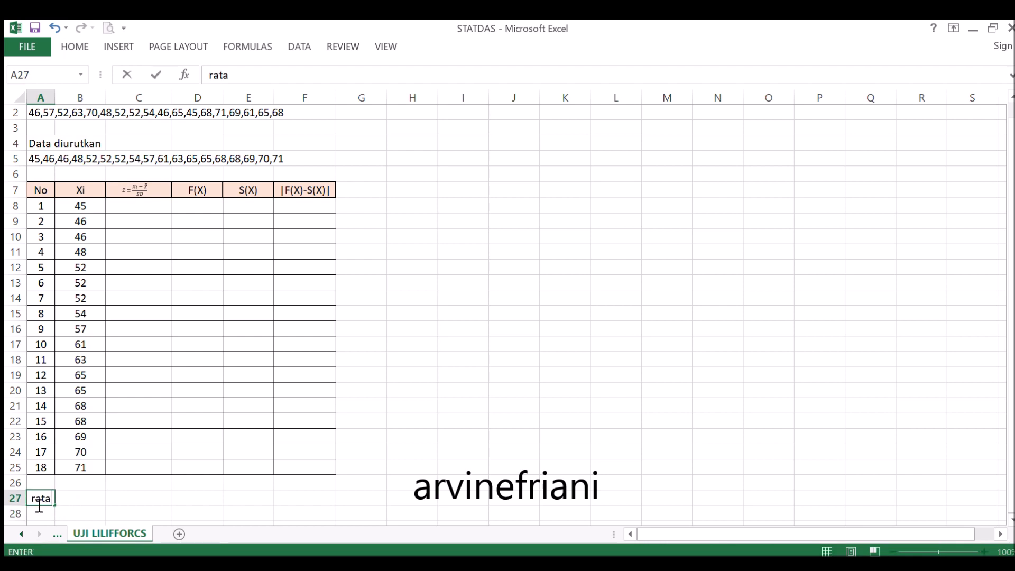
pyautogui.write('-rata')
pyautogui.press('Return')
pyautogui.write('s')
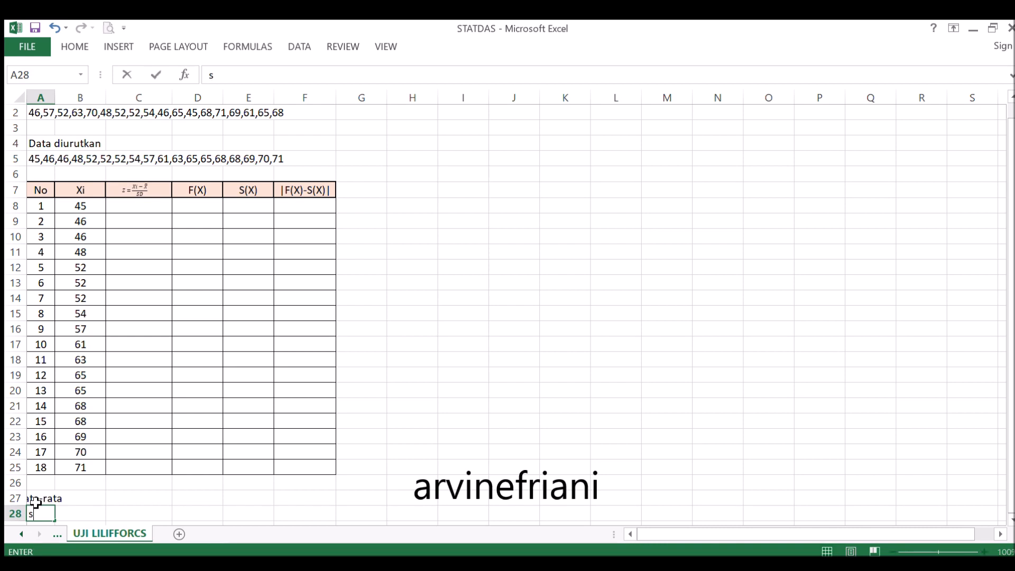
pyautogui.write('tandar deviasi')
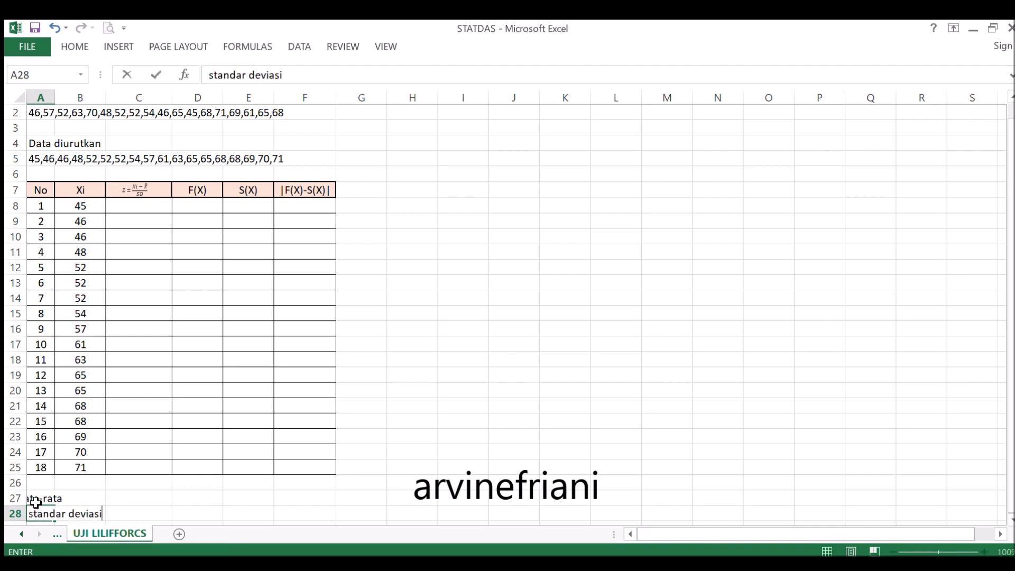
pyautogui.press('Return')
pyautogui.press('Right')
pyautogui.press('Up')
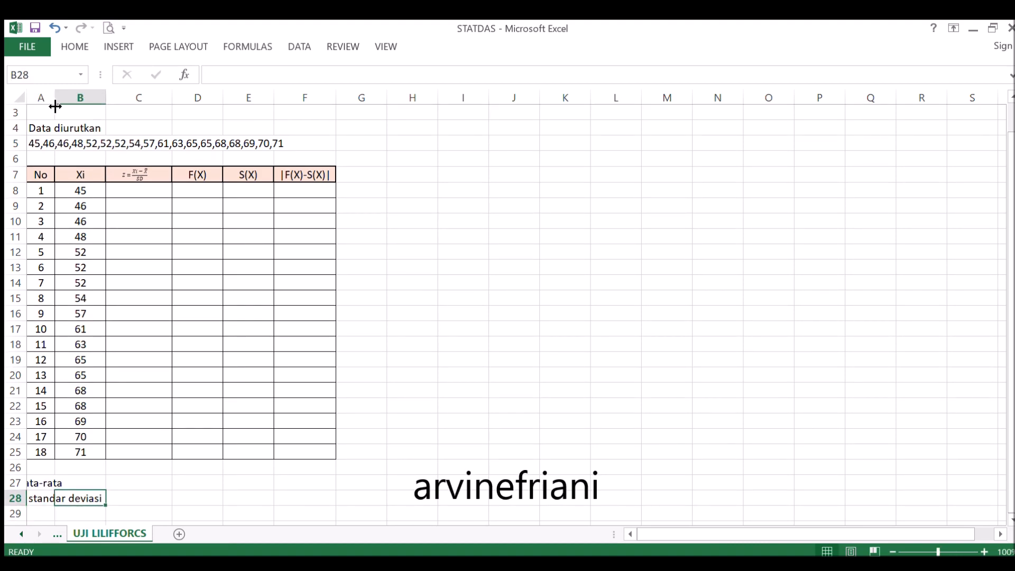
# Calculate the mean of the Xi values in C27 with =AVERAGE(B8:B25)
pyautogui.click(156, 482)
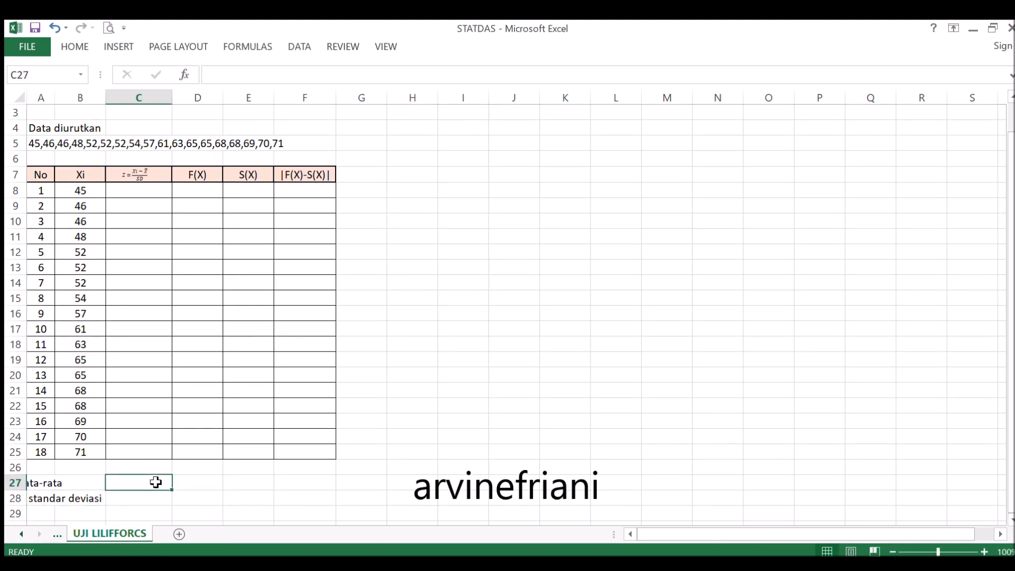
pyautogui.write('=averafe')
pyautogui.press('BackSpace')
pyautogui.press('BackSpace')
pyautogui.write('ge(')
pyautogui.click(81, 192)
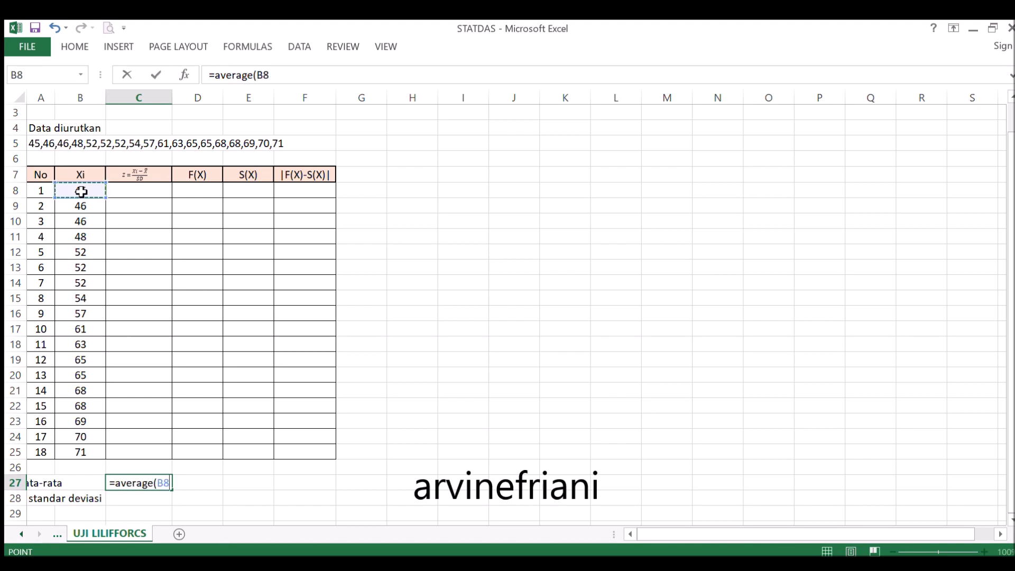
pyautogui.press('F8')
pyautogui.press('Down')
pyautogui.press('Down')
pyautogui.press('Down')
pyautogui.press('Down')
pyautogui.press('Down')
pyautogui.press('Down')
pyautogui.press('Down')
pyautogui.press('Down')
pyautogui.press('Down')
pyautogui.press('Down')
pyautogui.press('Down')
pyautogui.press('Down')
pyautogui.press('Down')
pyautogui.press('Down')
pyautogui.press('Down')
pyautogui.press('Down')
pyautogui.press('Down')
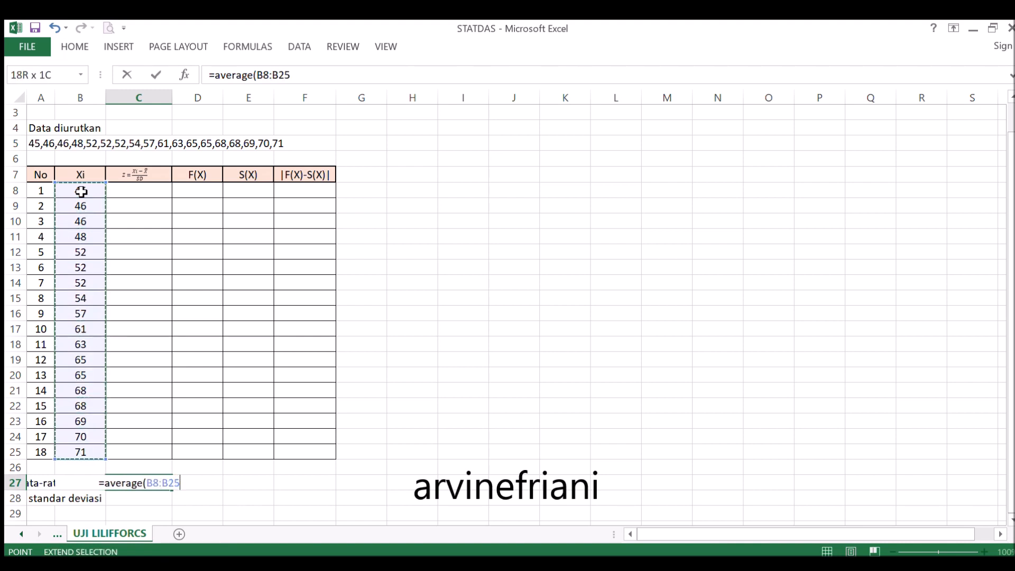
pyautogui.write(')')
pyautogui.press('Return')
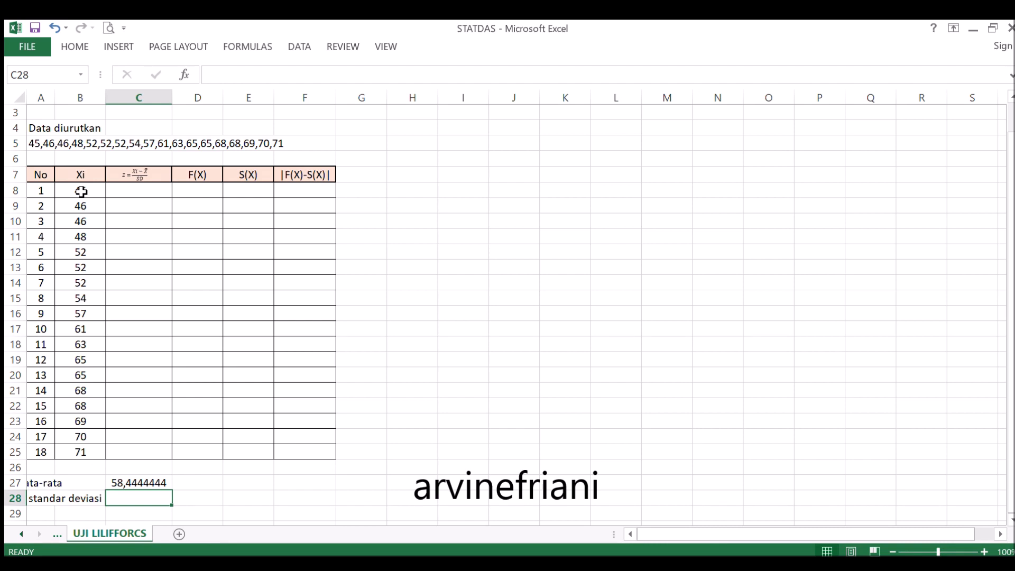
# Calculate the standard deviation of the Xi values in C28 with =STDEV(B8:B25)
pyautogui.write('=stdev(')
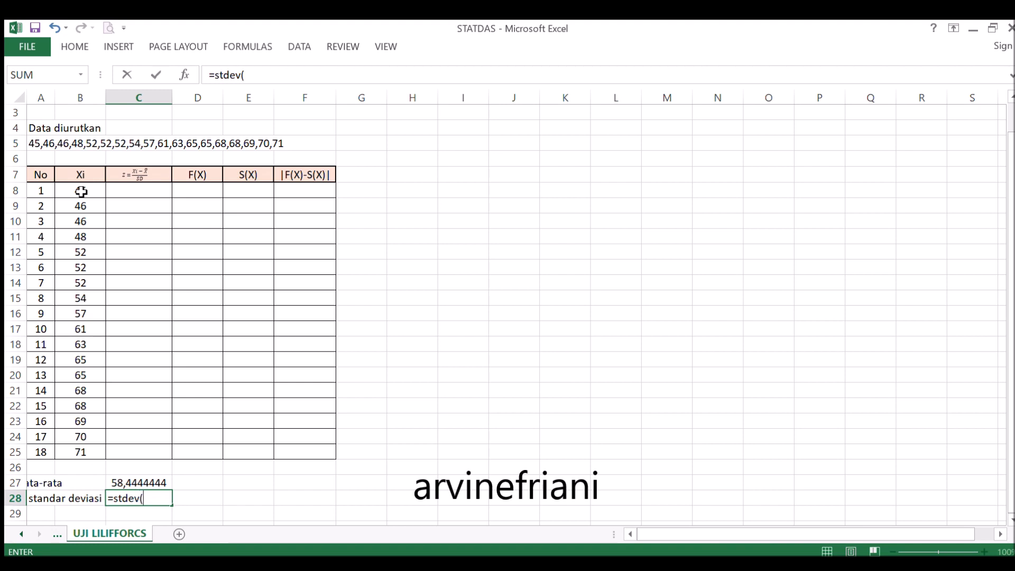
pyautogui.click(78, 193)
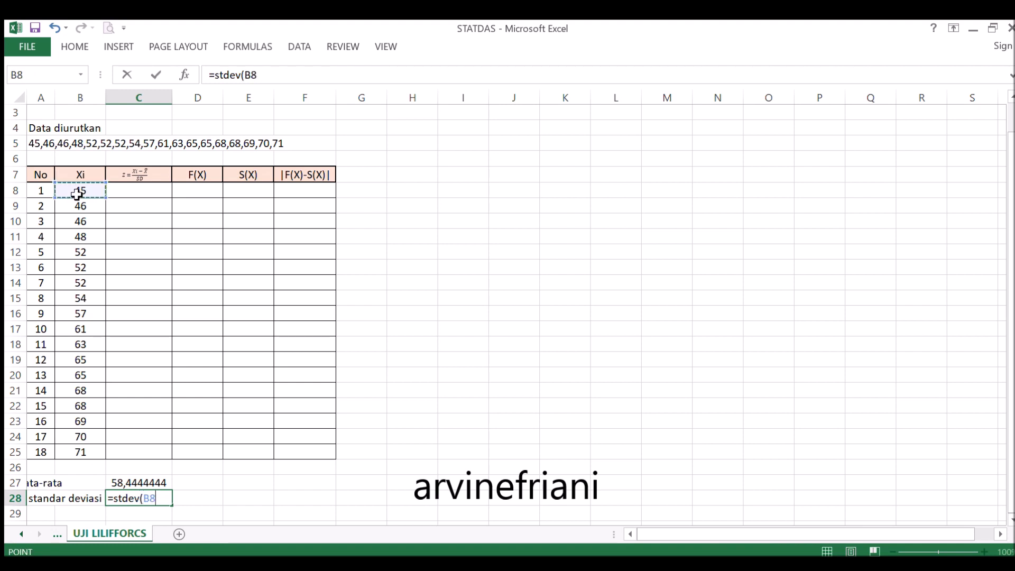
pyautogui.press('F8')
pyautogui.press('Down')
pyautogui.press('Down')
pyautogui.press('Down')
pyautogui.press('Down')
pyautogui.press('Down')
pyautogui.press('Down')
pyautogui.press('Down')
pyautogui.press('Down')
pyautogui.press('Down')
pyautogui.press('Down')
pyautogui.press('Down')
pyautogui.press('Down')
pyautogui.press('Down')
pyautogui.press('Down')
pyautogui.press('Down')
pyautogui.press('Down')
pyautogui.press('Down')
pyautogui.press('Down')
pyautogui.press('Down')
pyautogui.press('Down')
pyautogui.press('Down')
pyautogui.press('Up')
pyautogui.press('Up')
pyautogui.press('Up')
pyautogui.press('Up')
pyautogui.write(')')
pyautogui.press('Return')
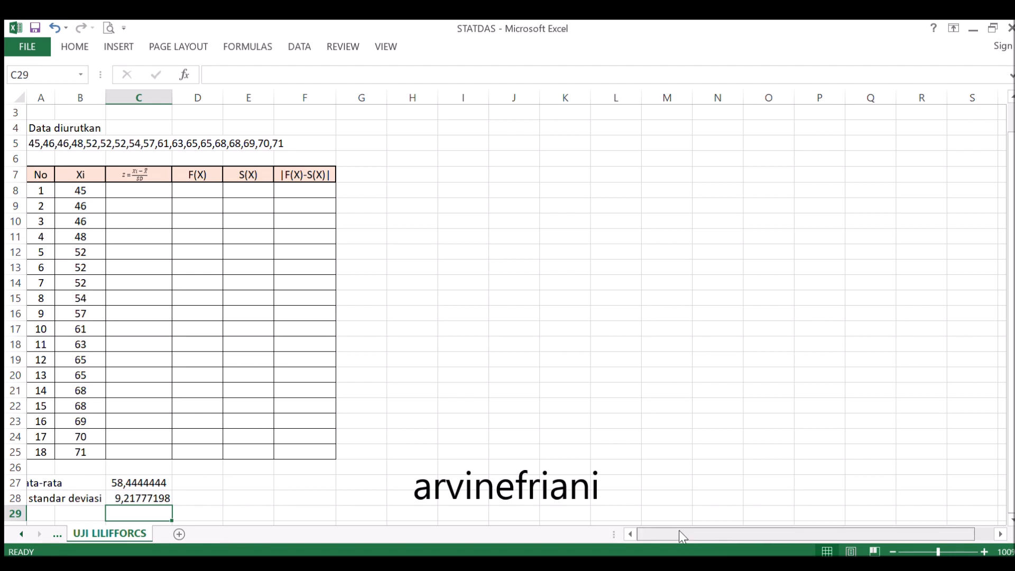
# Compute the first row's z value in C8 with the formula =(B8-C27)/C28
pyautogui.click(37, 486)
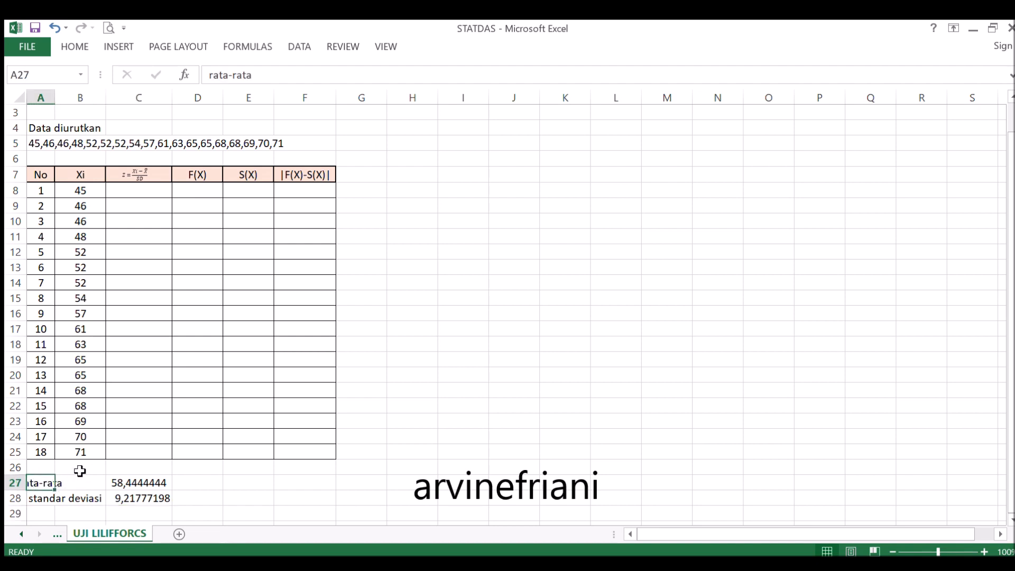
pyautogui.click(152, 191)
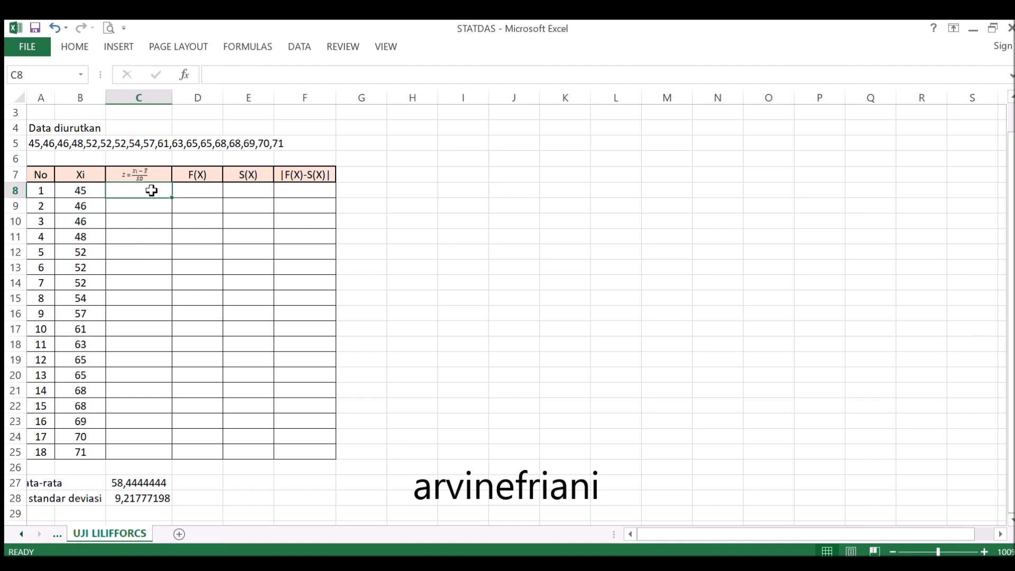
pyautogui.write('=(')
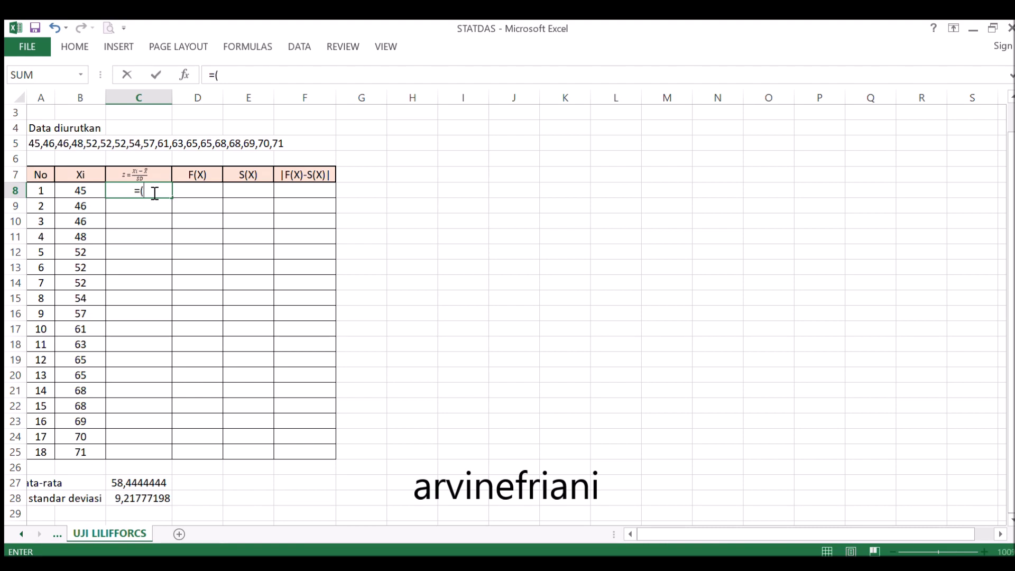
pyautogui.click(89, 196)
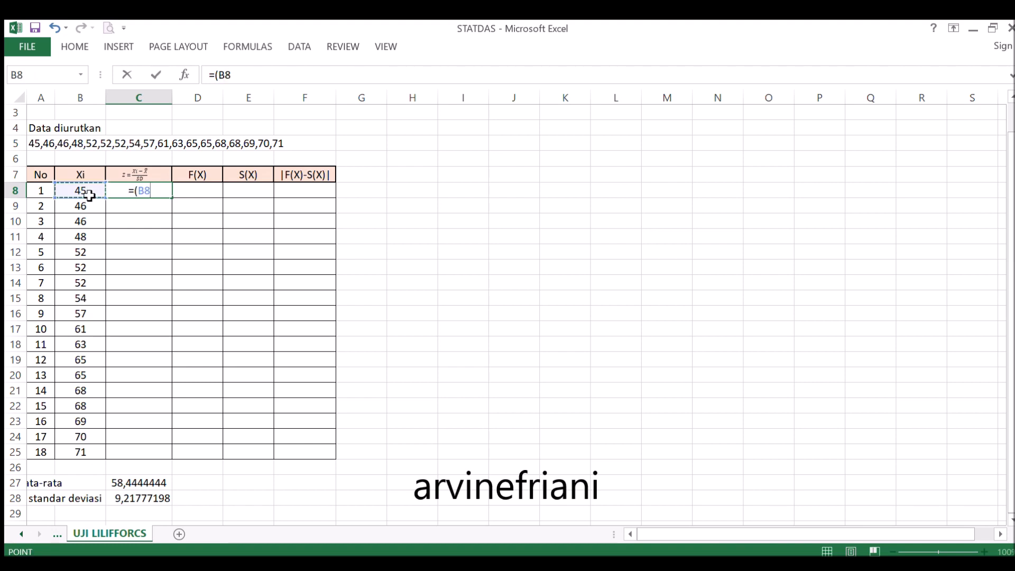
pyautogui.write('-')
pyautogui.click(141, 483)
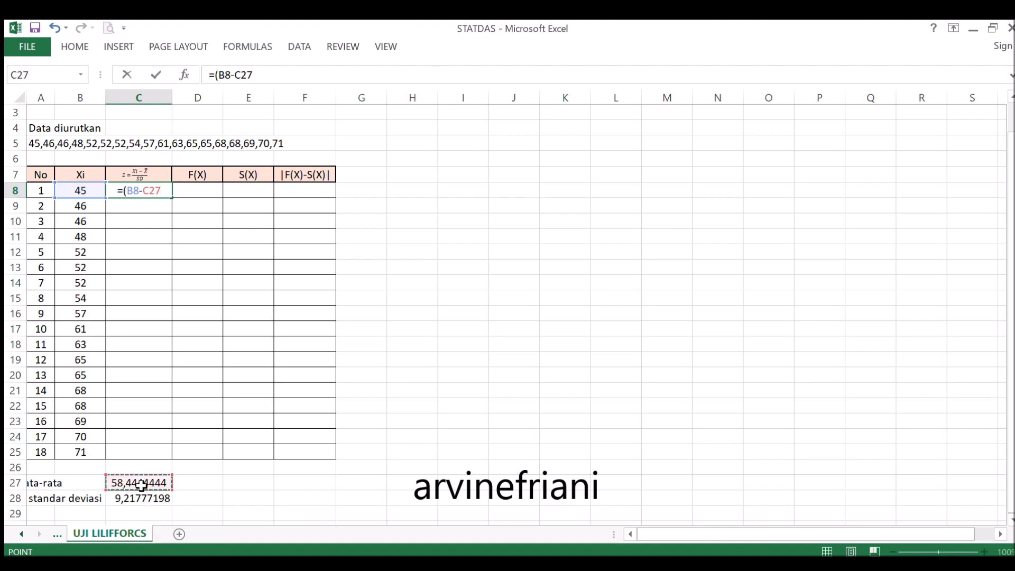
pyautogui.write(')/')
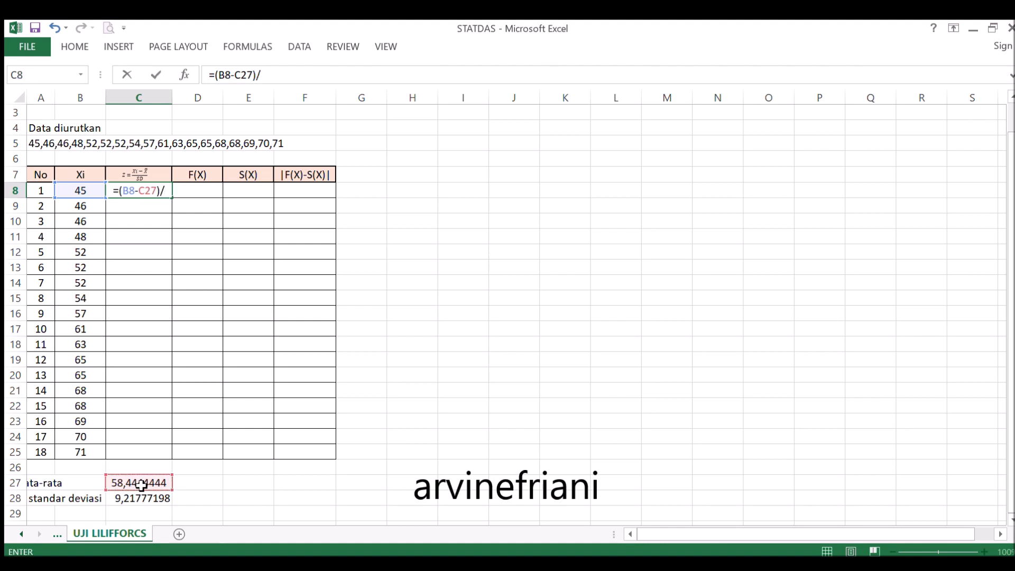
pyautogui.click(147, 504)
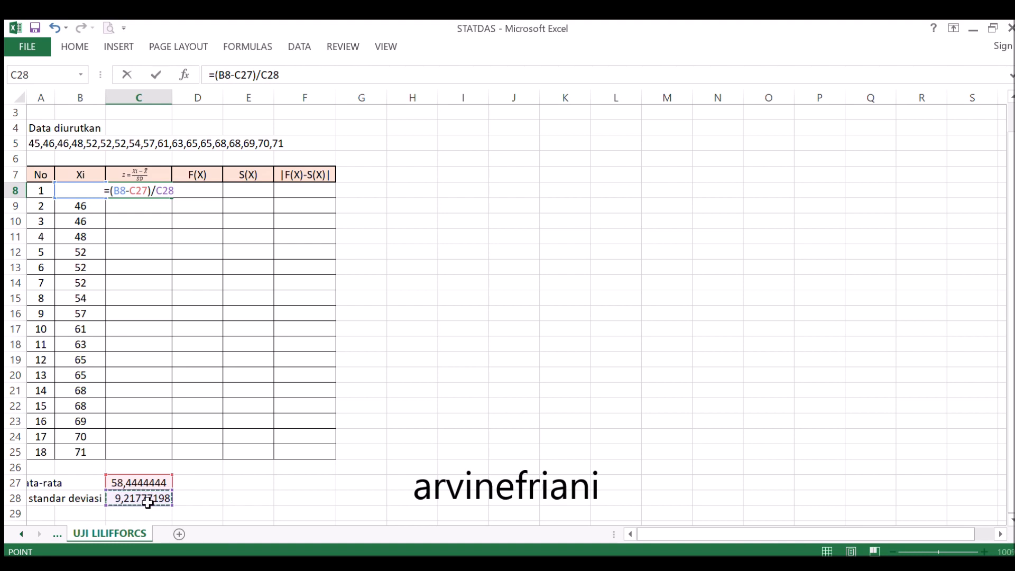
pyautogui.press('Return')
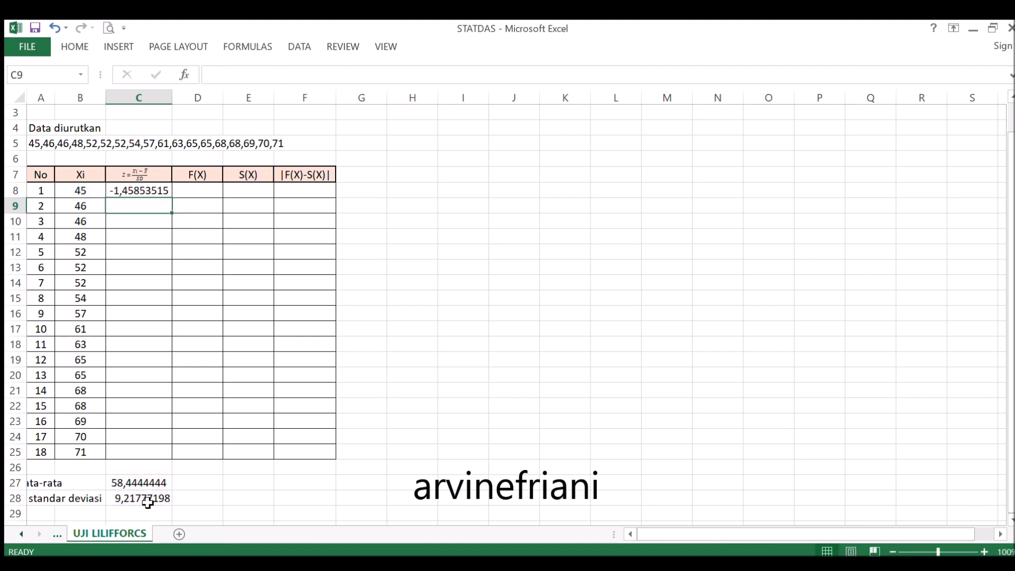
# Try to fill the z formula from C8 down to C13
pyautogui.click(134, 191)
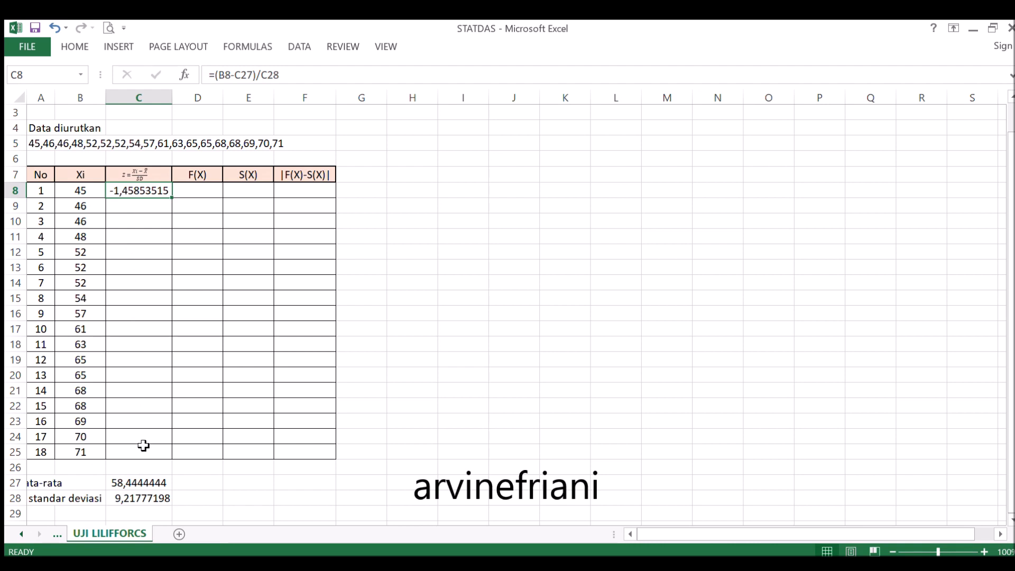
pyautogui.click(163, 271)
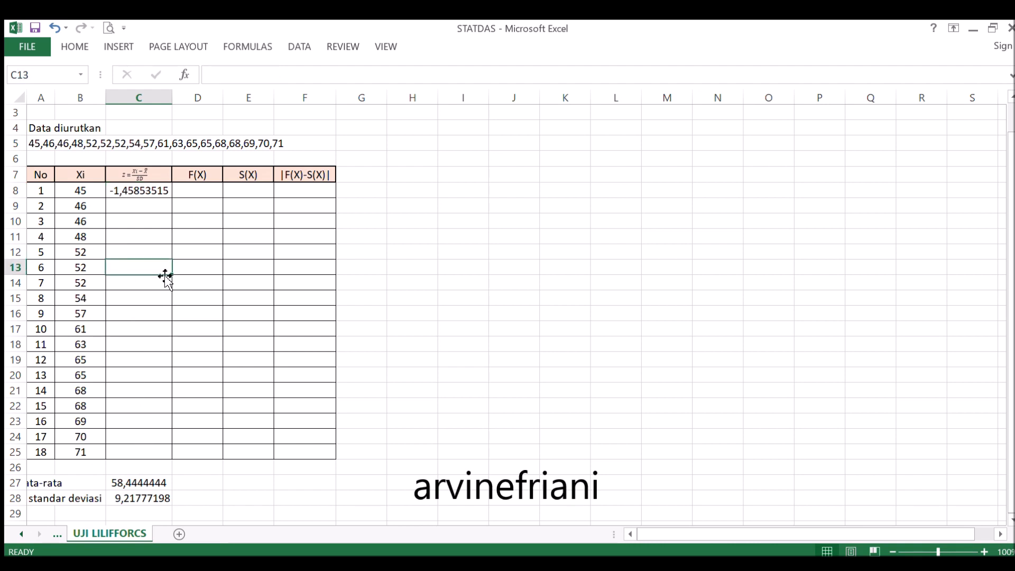
pyautogui.click(158, 193)
pyautogui.moveTo(174, 200); pyautogui.dragTo(172, 273)
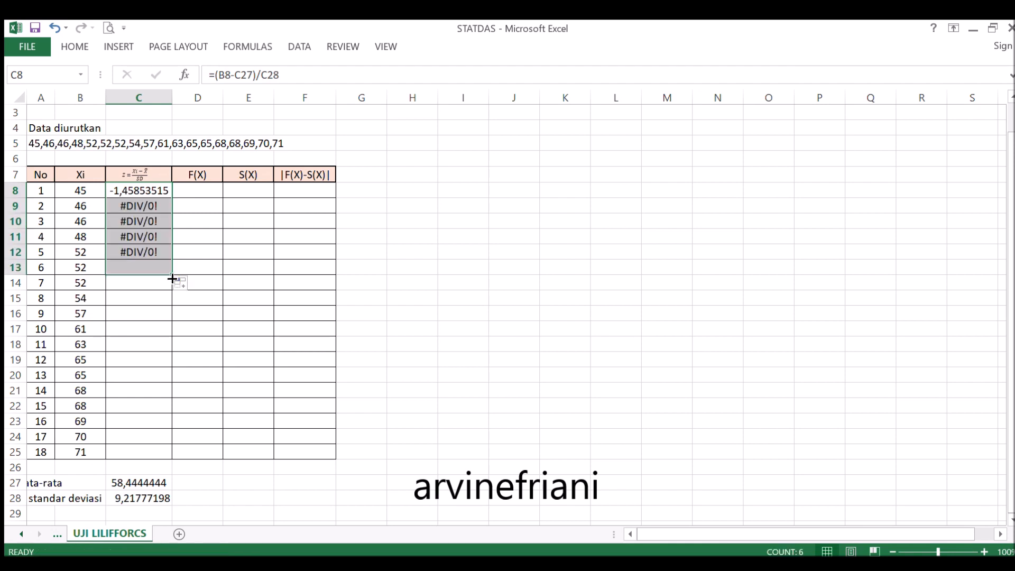
# Clear the copied z formulas from C9:C13
pyautogui.click(130, 206)
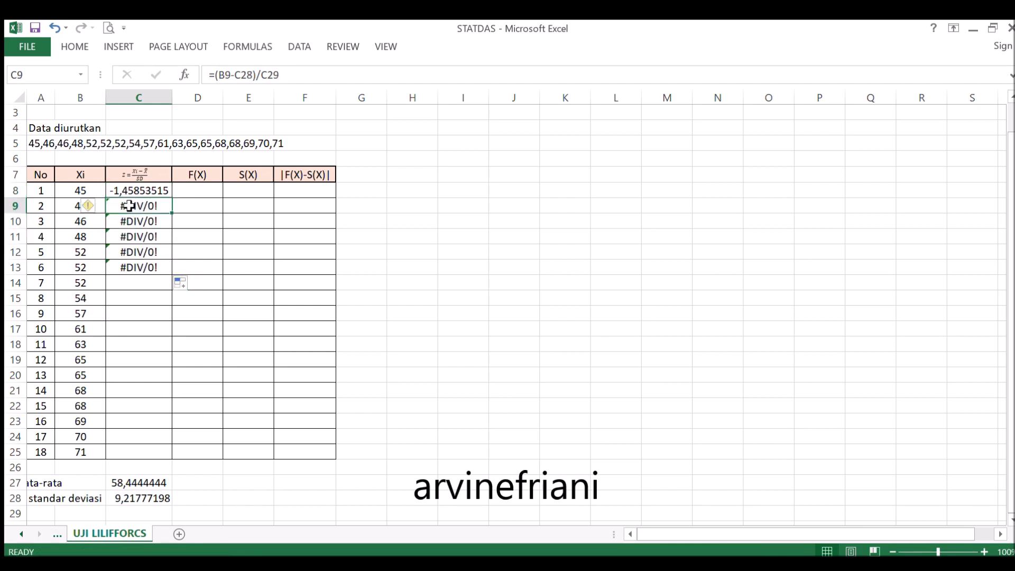
pyautogui.hotkey('shift', 'Down')
pyautogui.hotkey('shift', 'Down')
pyautogui.hotkey('shift', 'Down')
pyautogui.hotkey('shift', 'Down')
pyautogui.press('Delete')
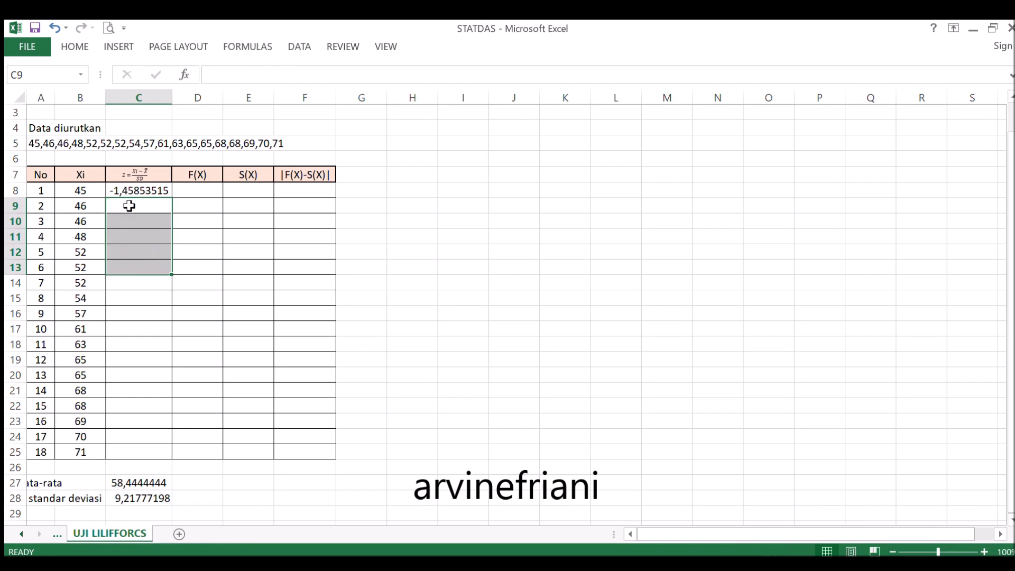
# Check the z formula in C8 against the mean cell C27 that it refers to
pyautogui.click(130, 193)
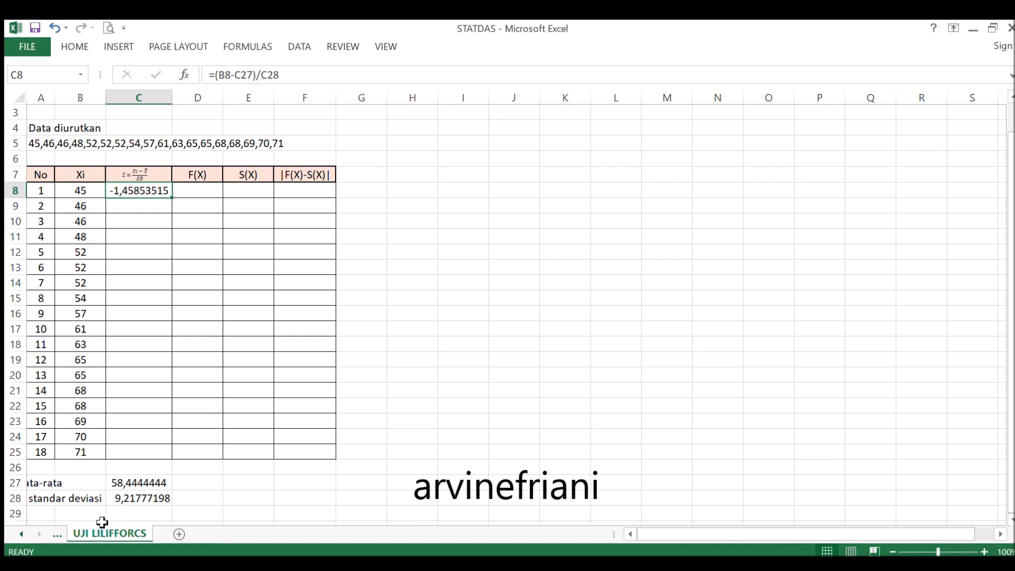
pyautogui.click(146, 483)
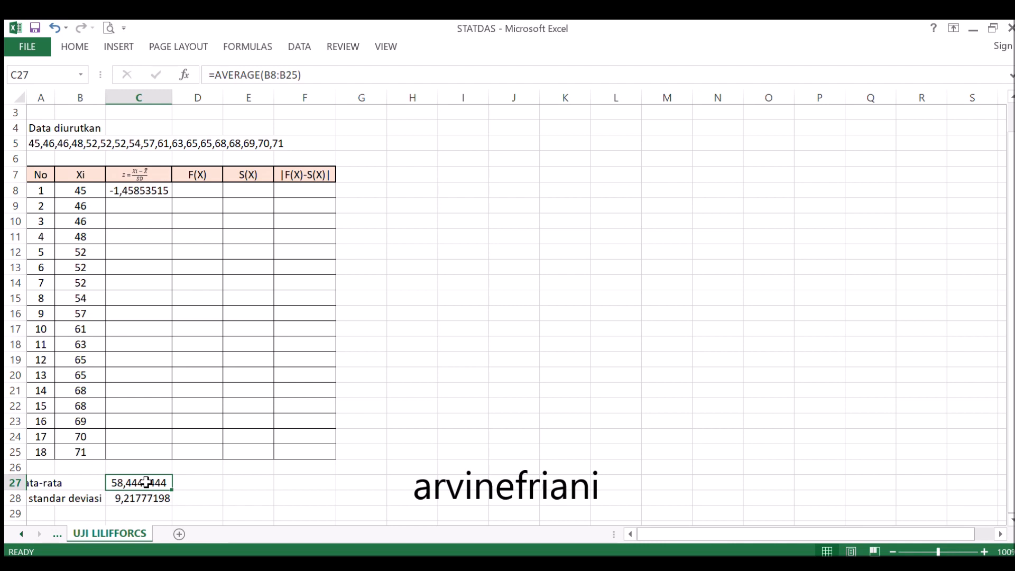
pyautogui.click(140, 191)
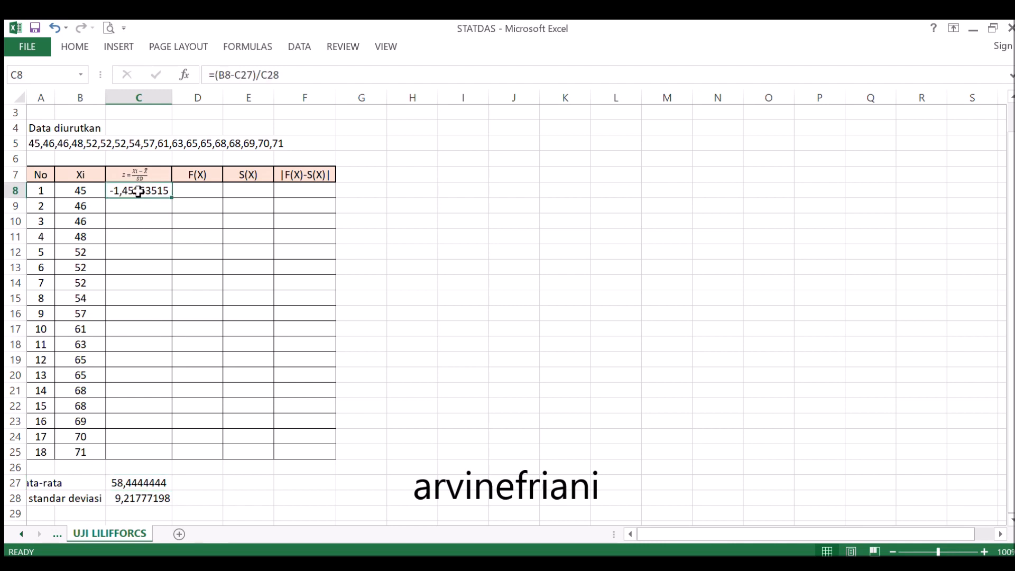
# Lock the mean and standard deviation rows in the C8 formula so it reads =(B8-C$27)/C$28
pyautogui.click(245, 78)
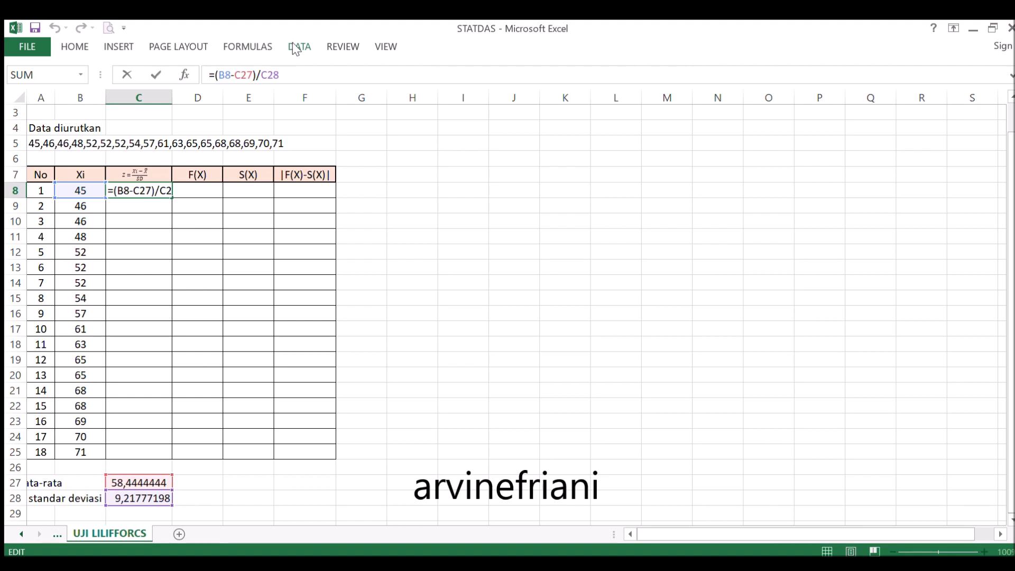
pyautogui.write('$')
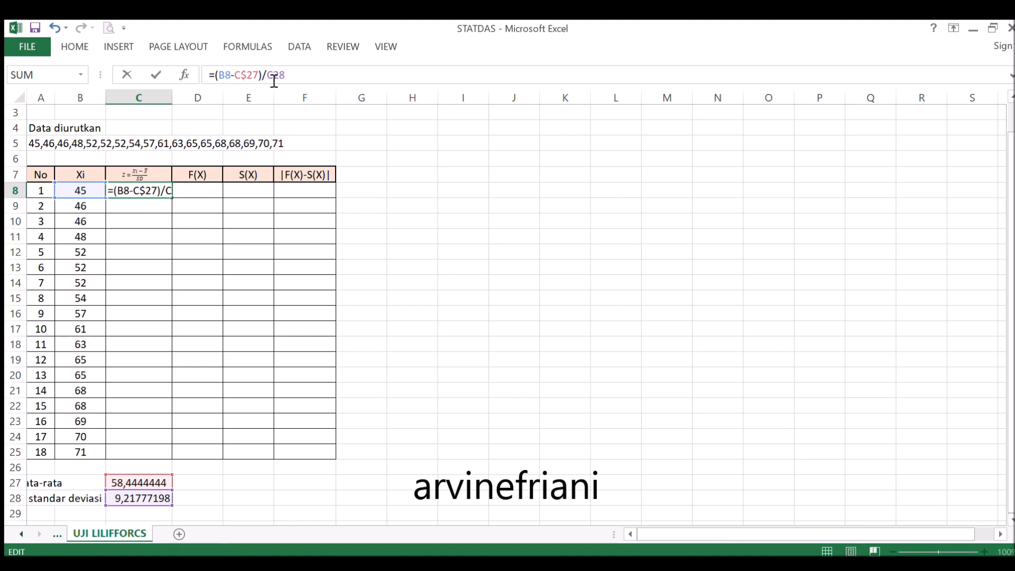
pyautogui.write('$')
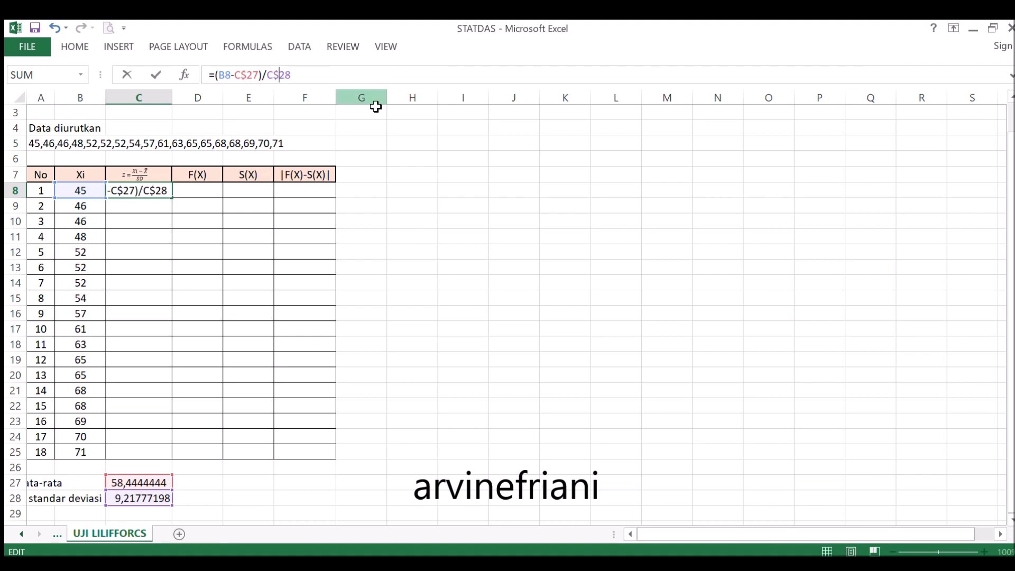
pyautogui.press('Return')
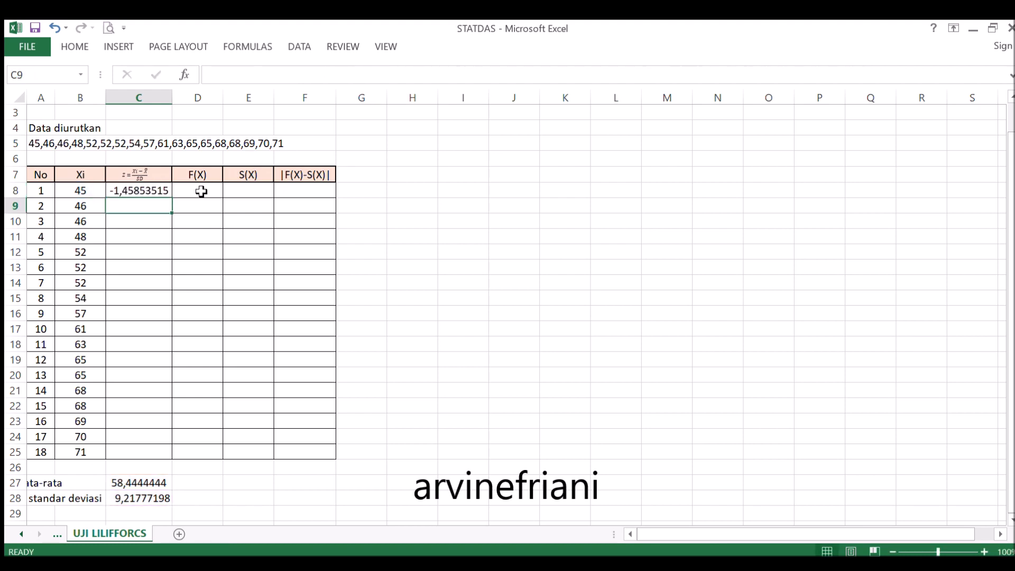
# Fill the z formula from C8 down through the last data row, and clear the surplus formula from C26
pyautogui.click(160, 190)
pyautogui.click(159, 190)
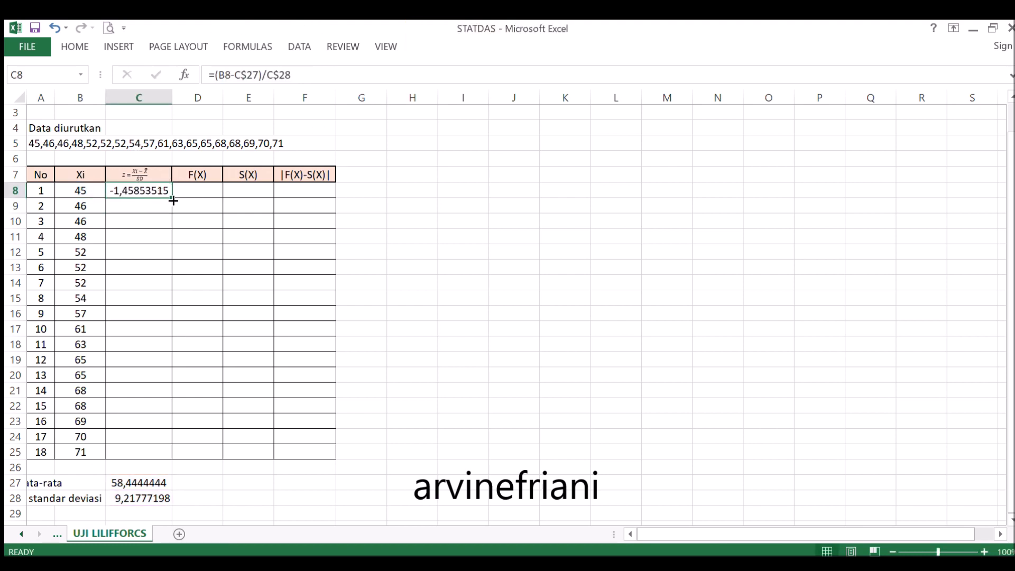
pyautogui.moveTo(172, 201); pyautogui.dragTo(166, 471)
pyautogui.click(165, 471)
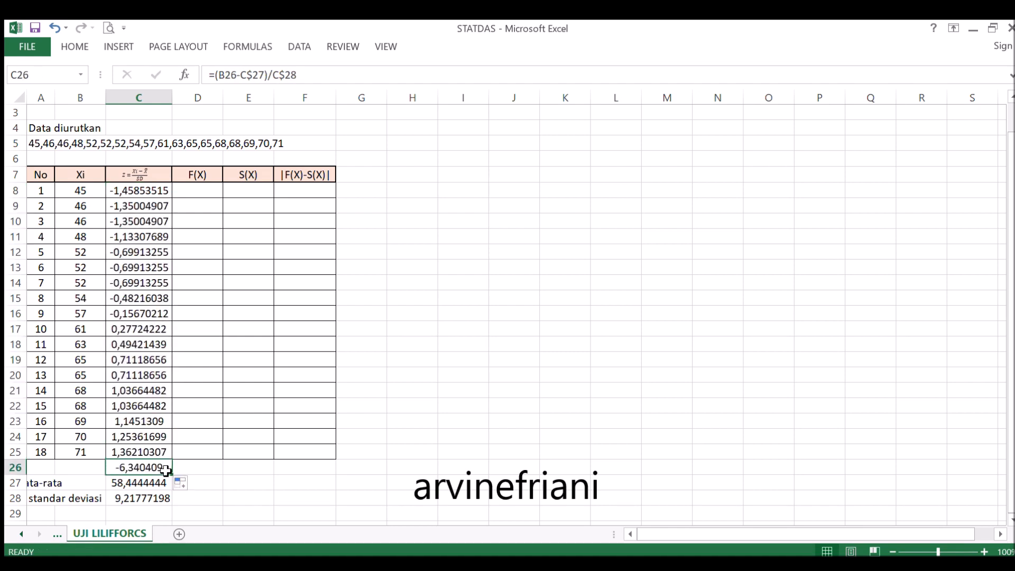
pyautogui.press('Delete')
pyautogui.click(205, 455)
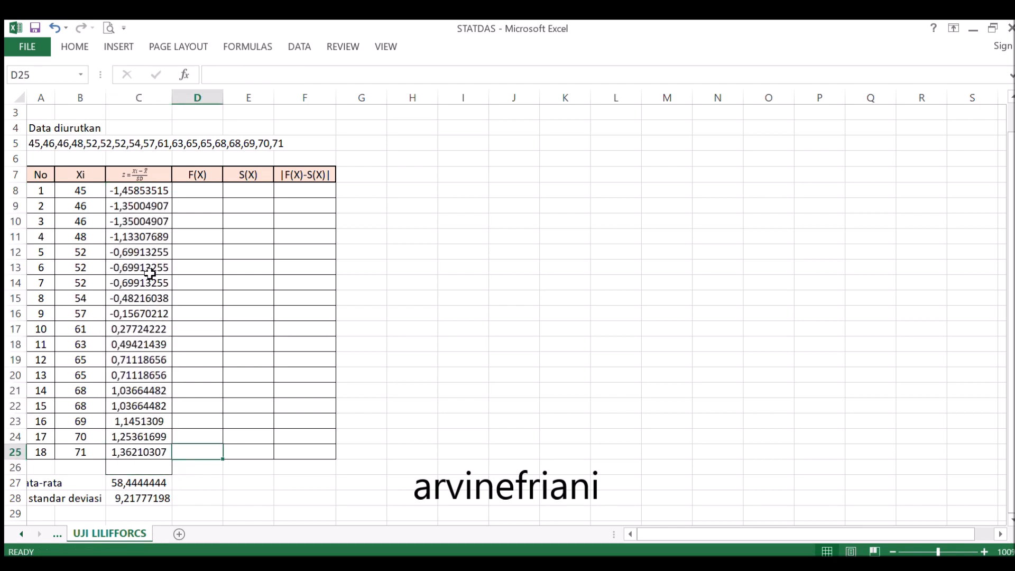
# Check that the copied z formulas in C9 and C10 still refer to the mean and standard deviation cells
pyautogui.click(132, 205)
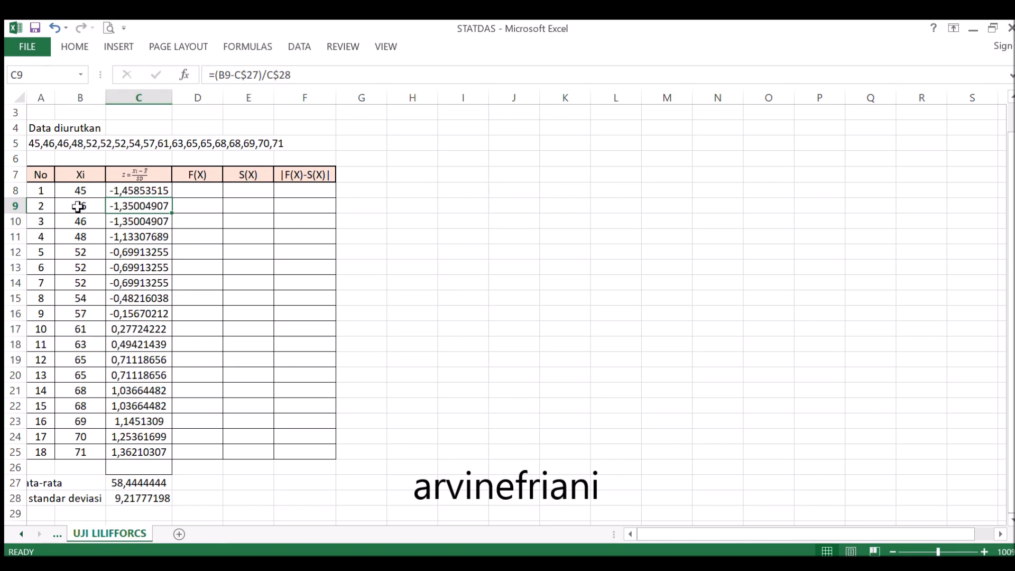
pyautogui.click(232, 81)
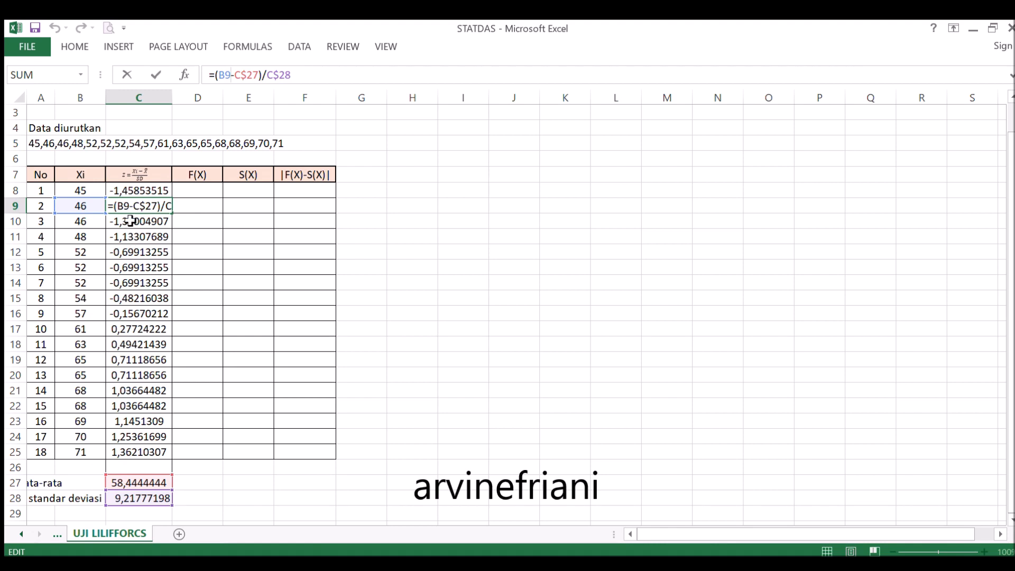
pyautogui.press('Return')
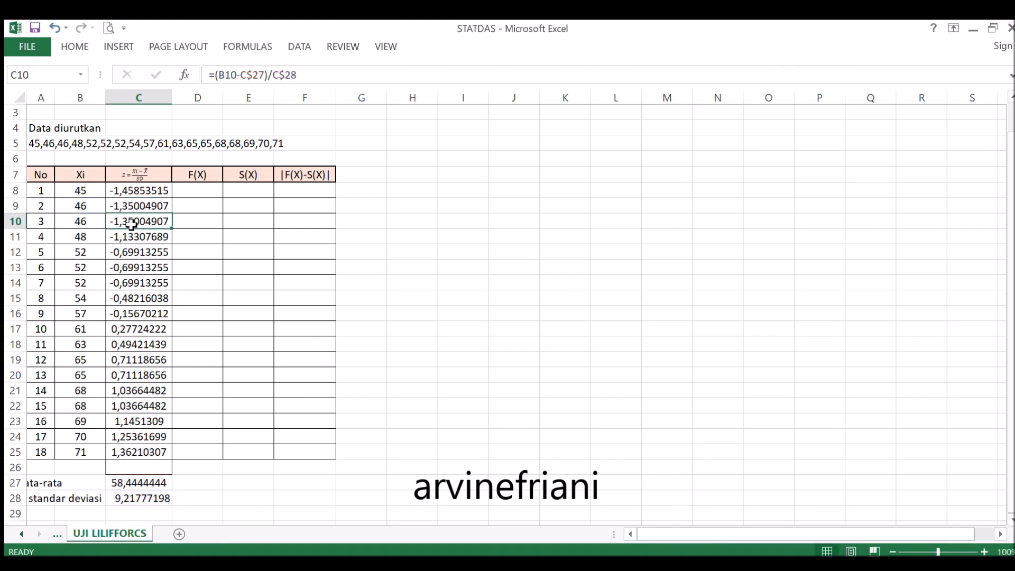
pyautogui.click(235, 77)
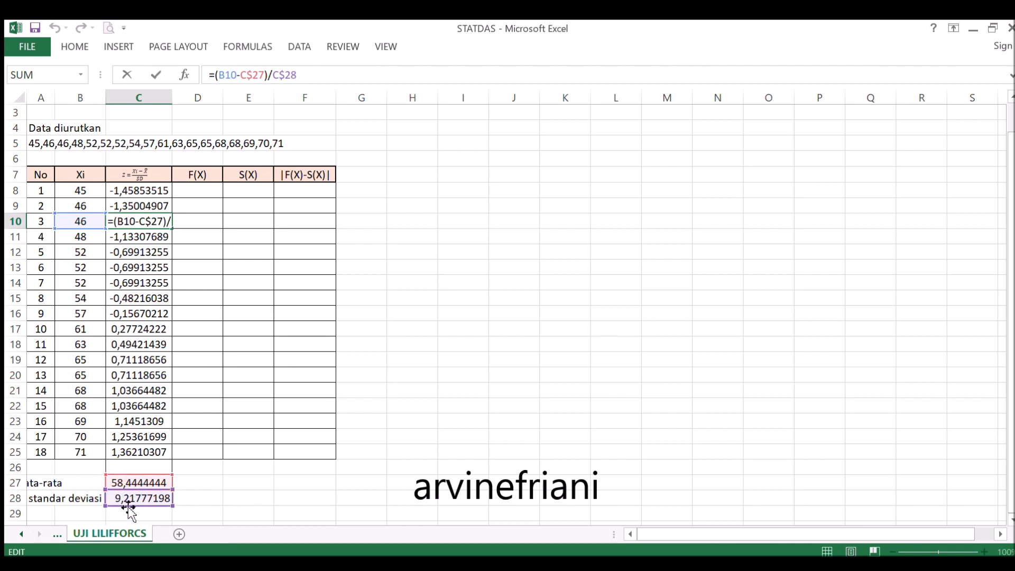
pyautogui.click(204, 220)
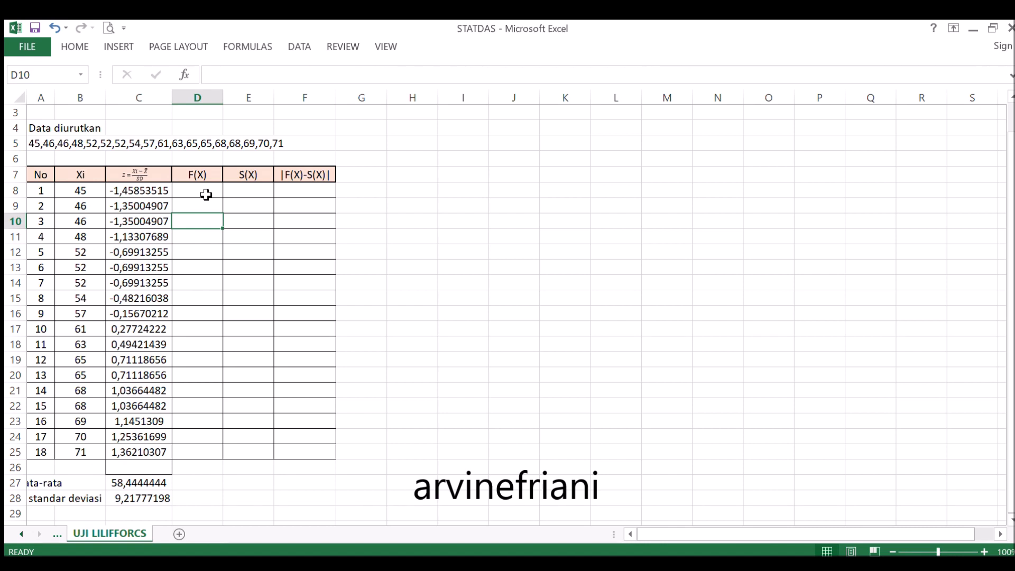
pyautogui.click(205, 194)
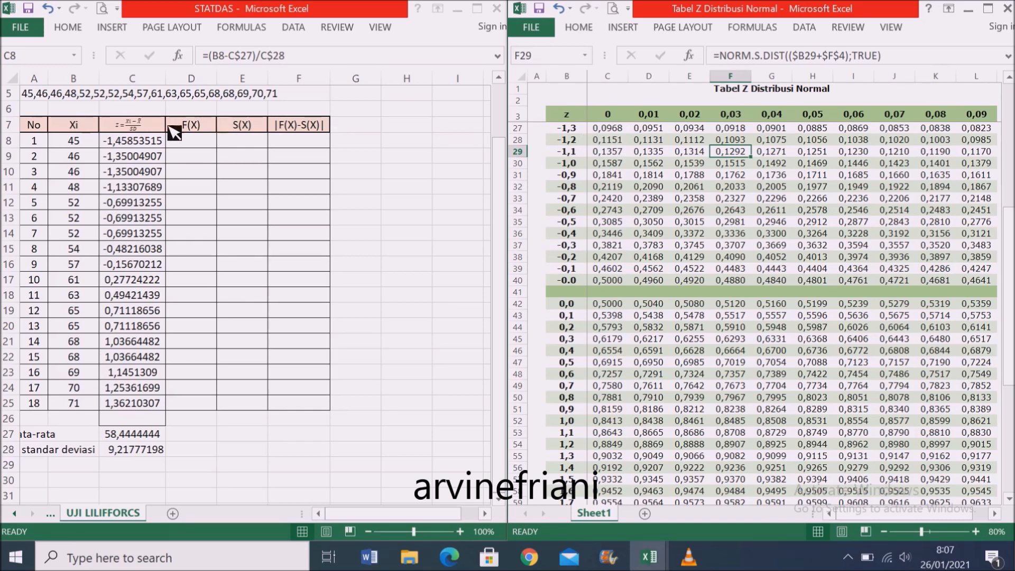
# Format the z values in C8:C25 to show two decimal places
pyautogui.click(129, 142)
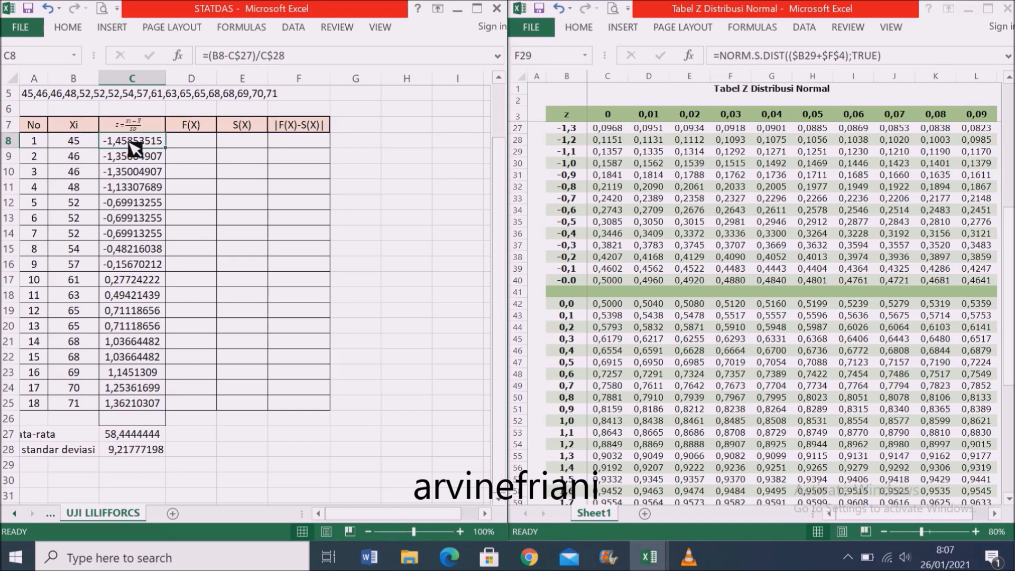
pyautogui.click(195, 170)
pyautogui.moveTo(158, 141); pyautogui.dragTo(154, 405)
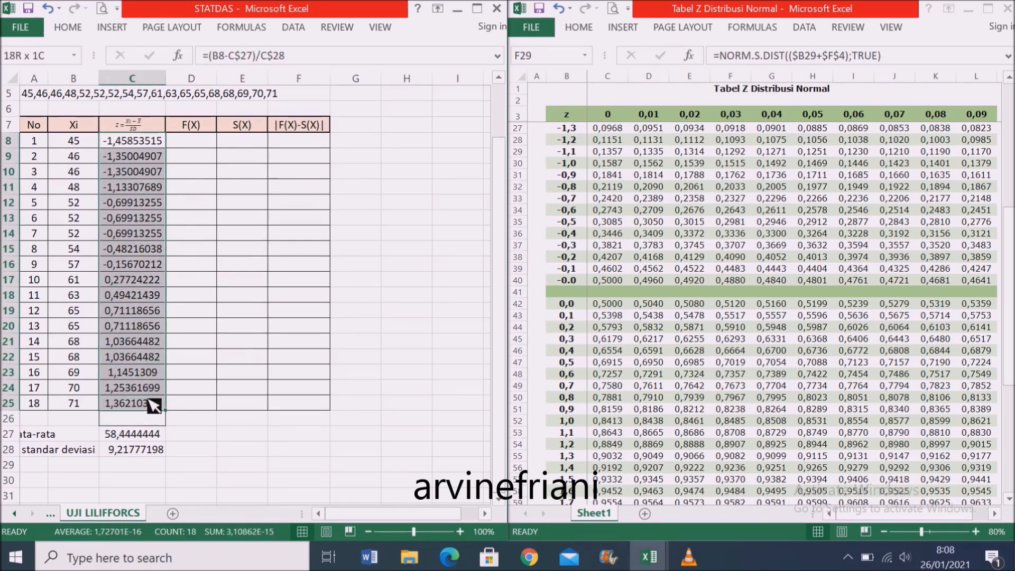
pyautogui.click(61, 28)
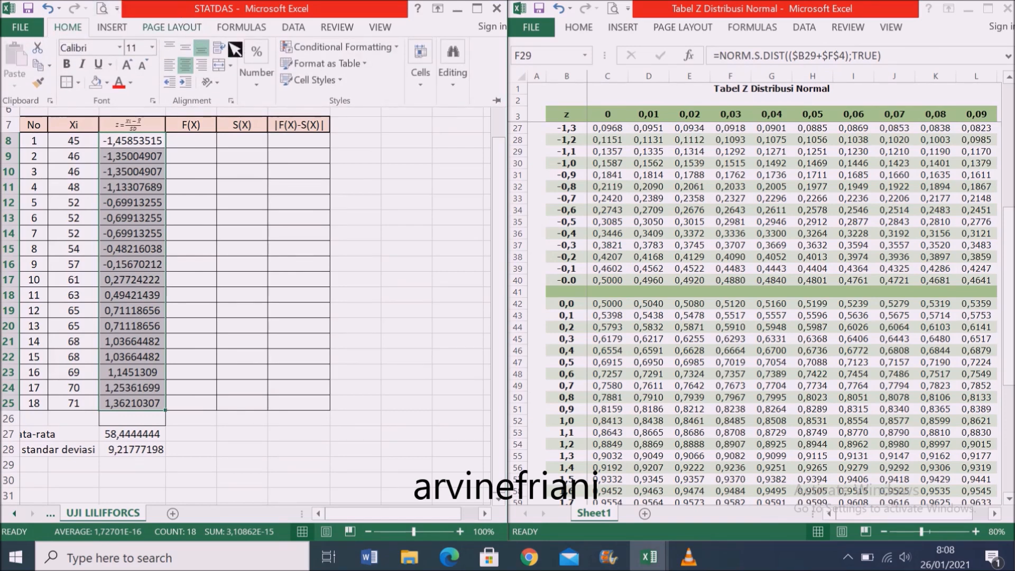
pyautogui.click(255, 84)
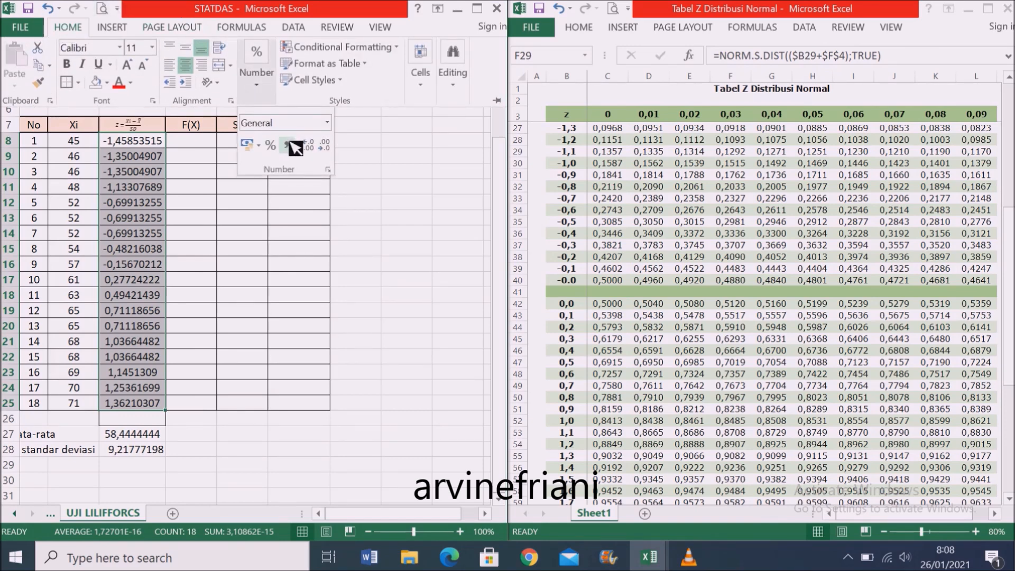
pyautogui.click(308, 148)
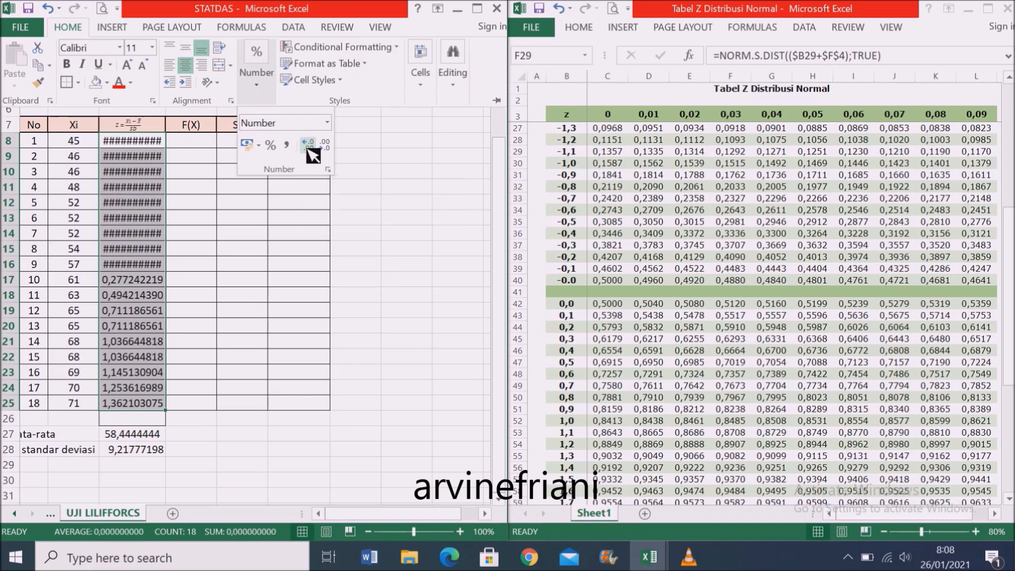
pyautogui.click(329, 151)
pyautogui.click(328, 150)
pyautogui.click(324, 145)
pyautogui.click(324, 145)
pyautogui.click(323, 144)
pyautogui.click(324, 145)
pyautogui.click(325, 145)
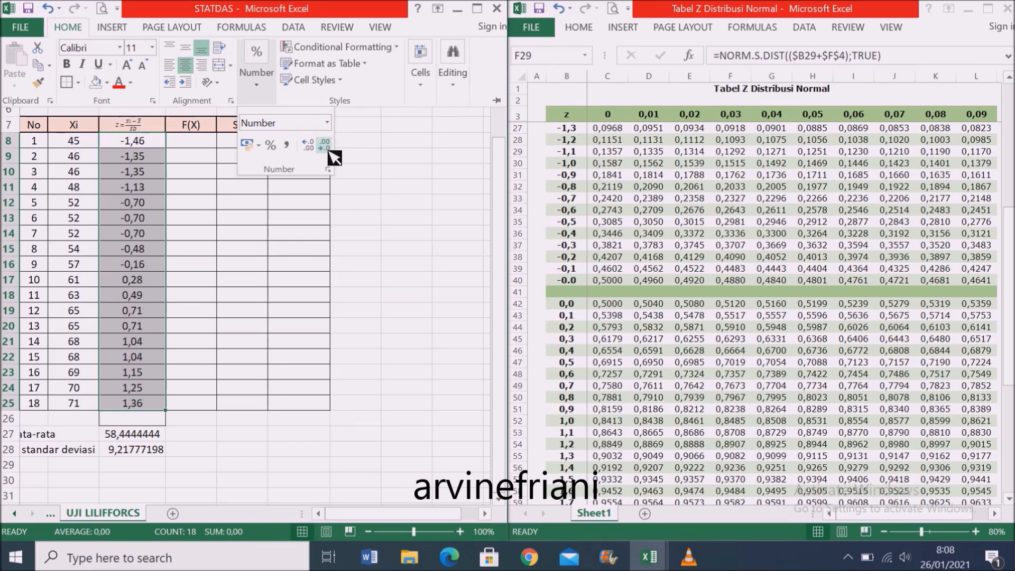
pyautogui.click(238, 232)
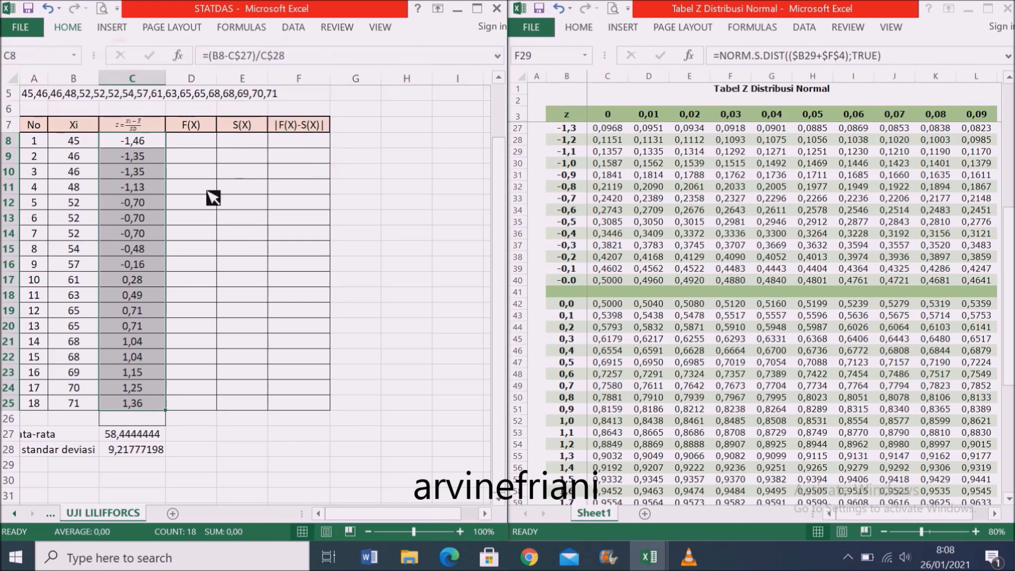
# Look up z = -1,46 in the Tabel Z Distribusi Normal workbook and enter 0,0721 as F(X) in D8
pyautogui.click(181, 147)
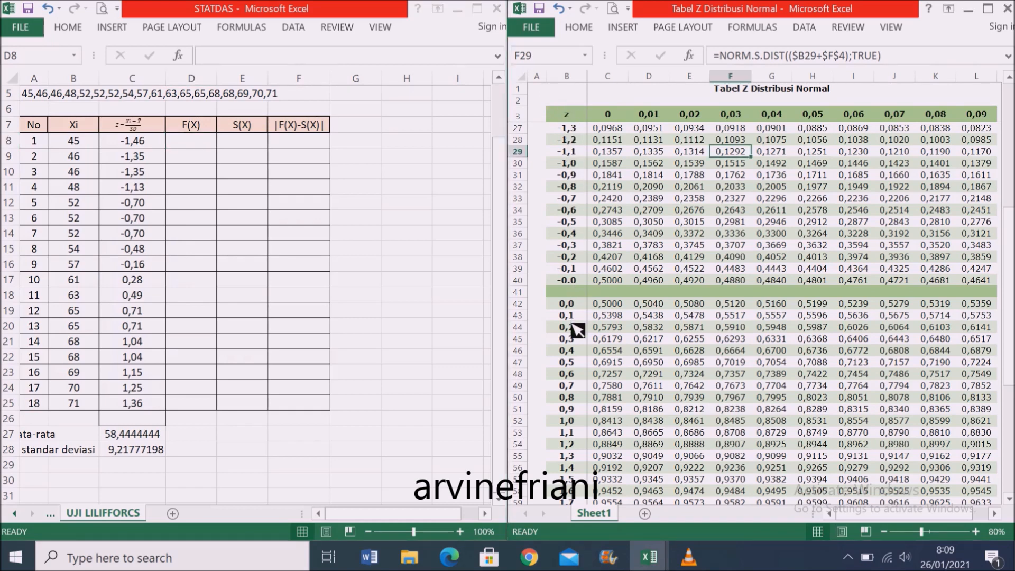
pyautogui.moveTo(1009, 253); pyautogui.dragTo(999, 164)
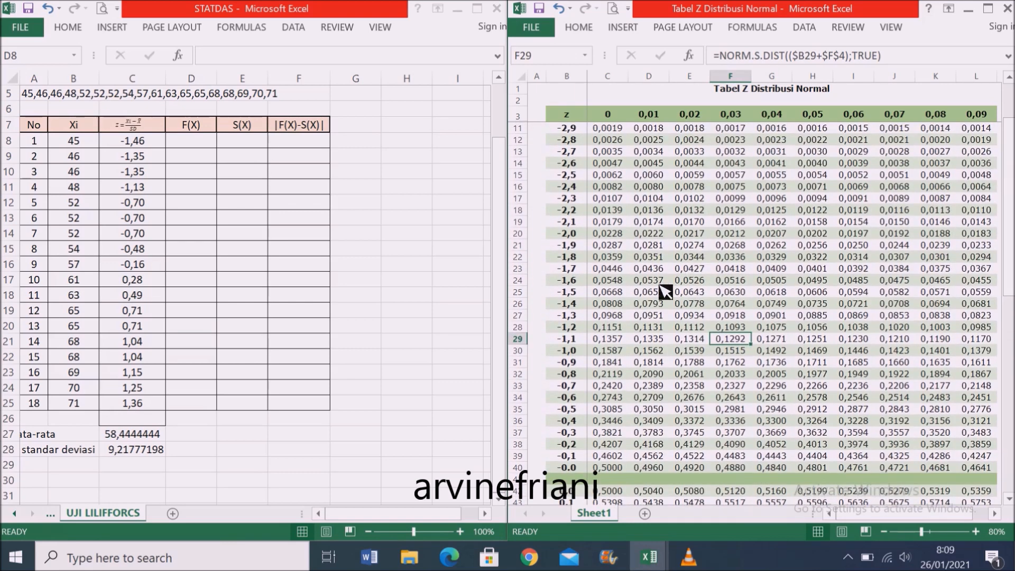
pyautogui.click(579, 307)
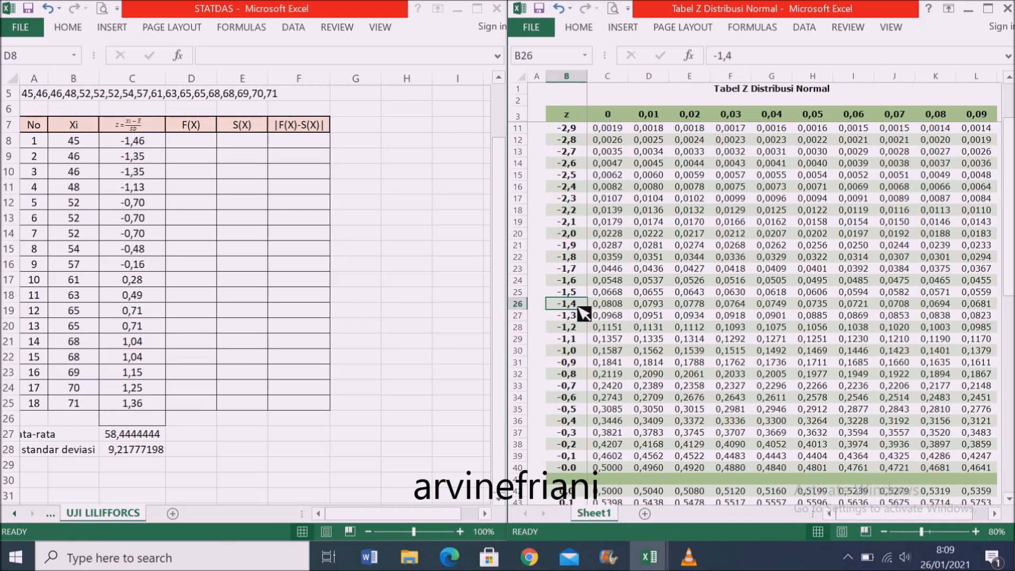
pyautogui.press('Right')
pyautogui.press('Right')
pyautogui.press('Right')
pyautogui.press('Right')
pyautogui.press('Right')
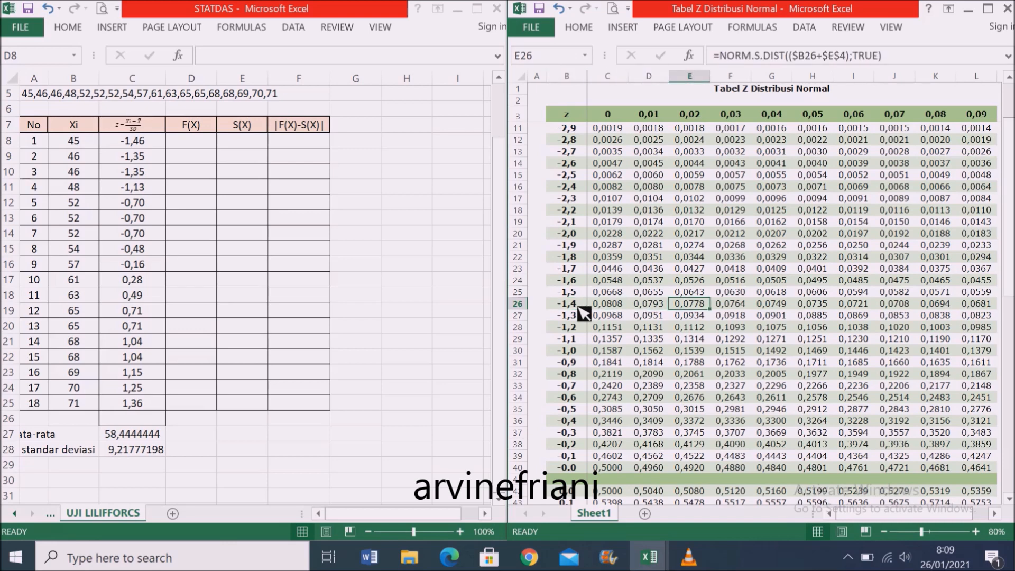
pyautogui.press('Right')
pyautogui.press('Right')
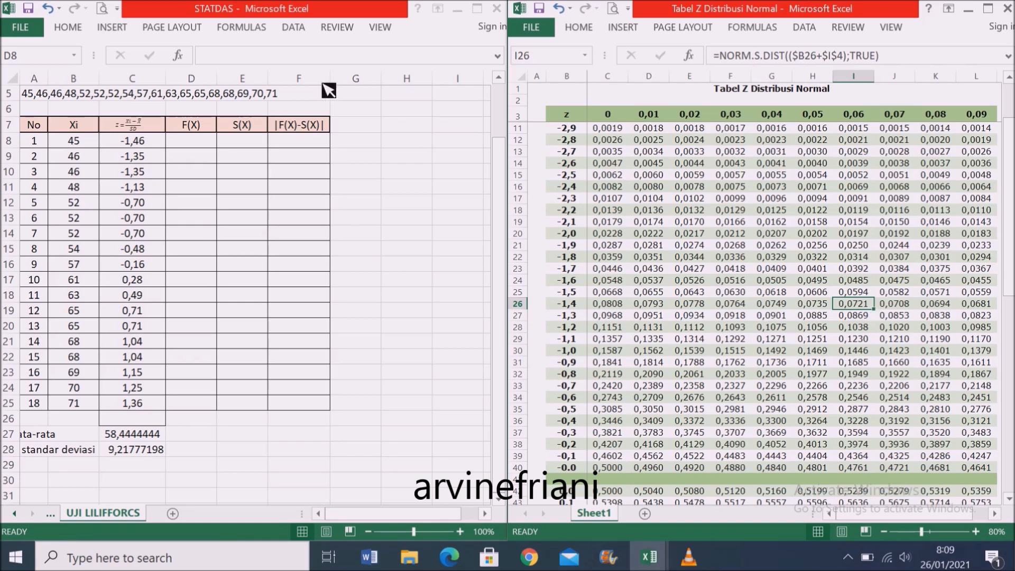
pyautogui.click(191, 147)
pyautogui.write('0,0721')
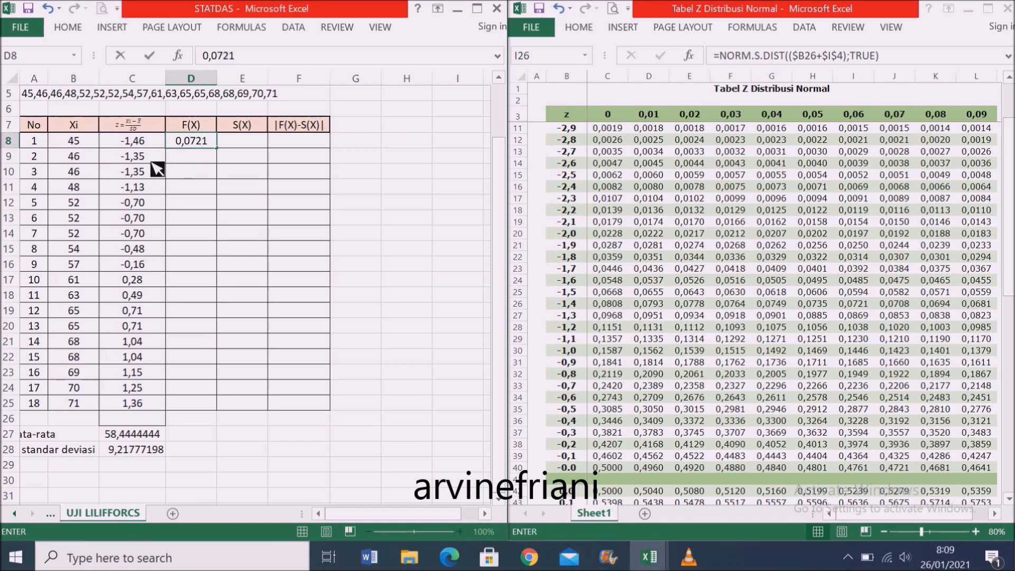
pyautogui.click(582, 291)
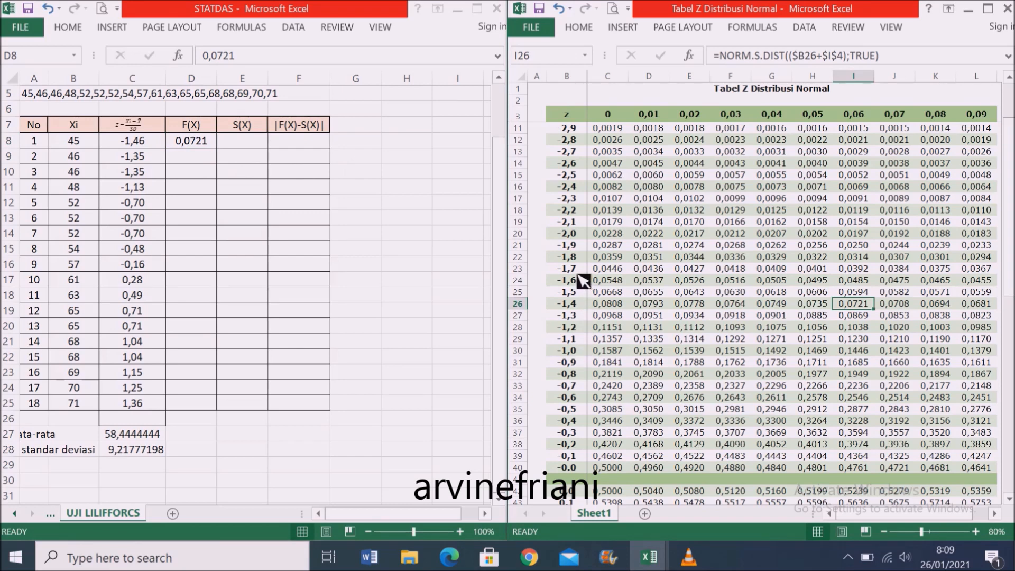
# Look up z = -1,35 in the normal distribution table and enter 0,0885 as F(X) in D9
pyautogui.click(569, 316)
pyautogui.press('Right')
pyautogui.press('Right')
pyautogui.press('Right')
pyautogui.press('Right')
pyautogui.press('Right')
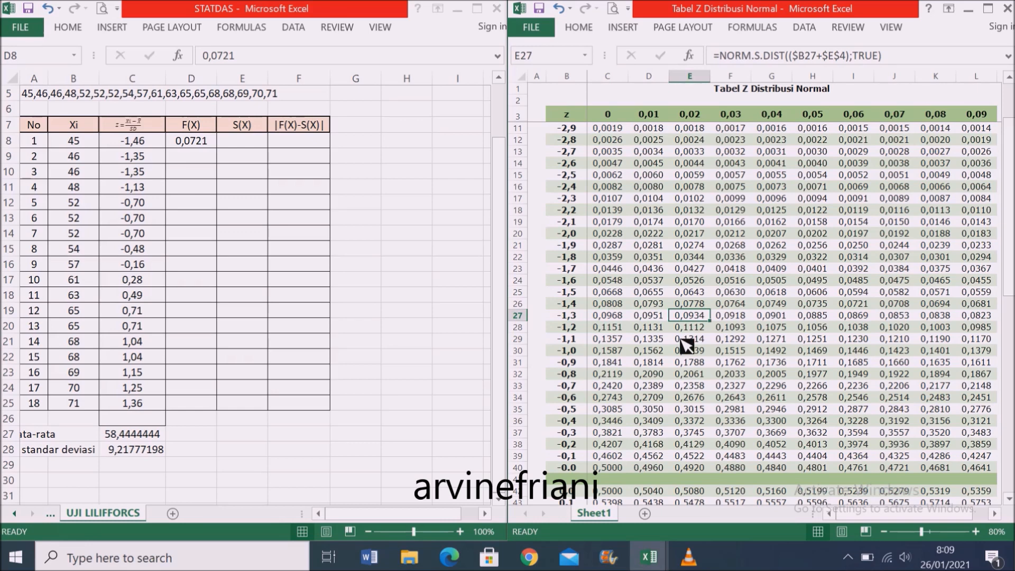
pyautogui.press('Right')
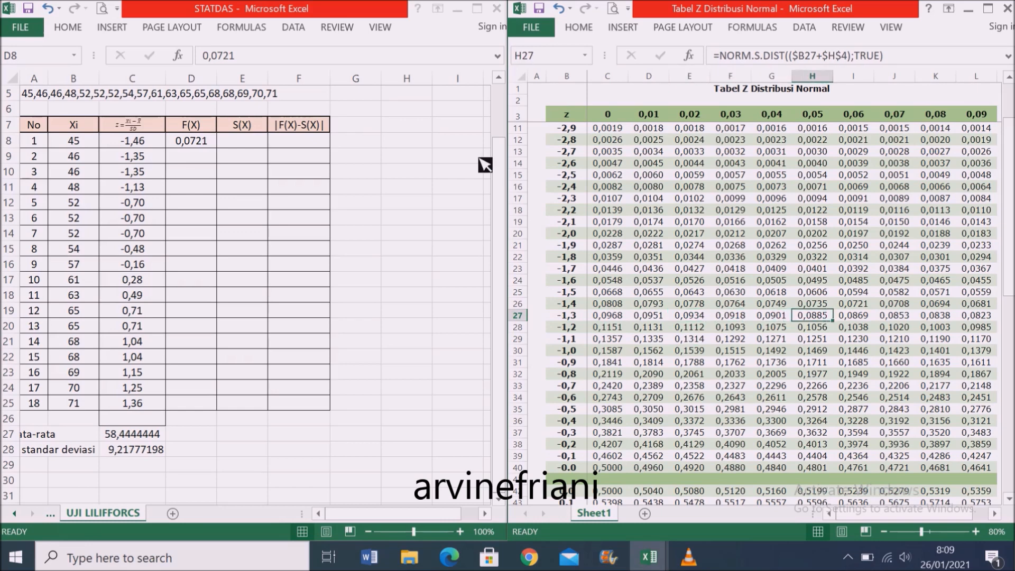
pyautogui.click(196, 155)
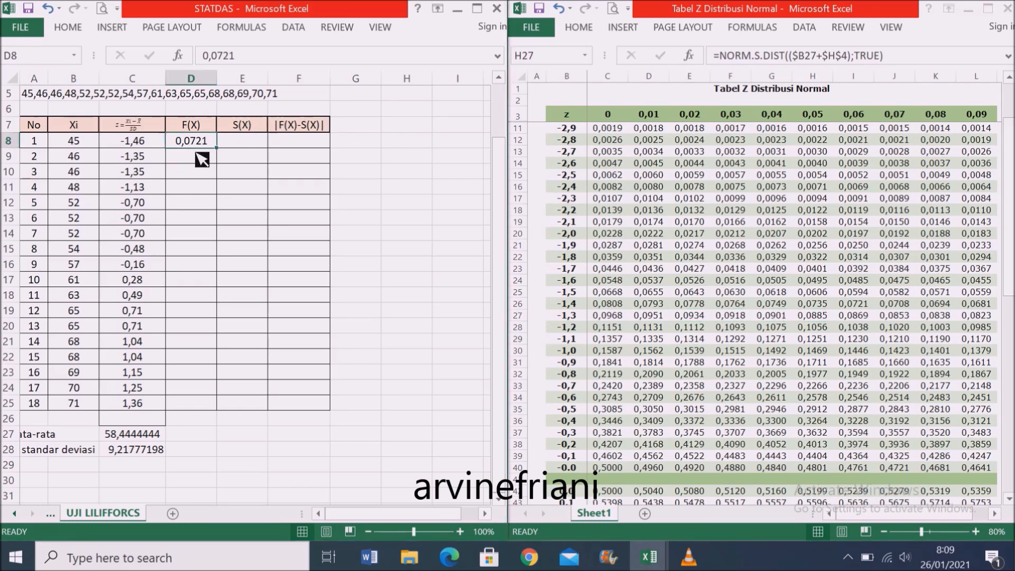
pyautogui.click(199, 159)
pyautogui.write('0,0885')
pyautogui.press('Return')
# Copy the F(X) value from D9 into D10 for the repeated z value
pyautogui.press('Down')
pyautogui.press('Up')
pyautogui.press('Up')
pyautogui.hotkey('ctrl', 'c')
pyautogui.press('Down')
pyautogui.hotkey('ctrl', 'v')
pyautogui.press('Down')
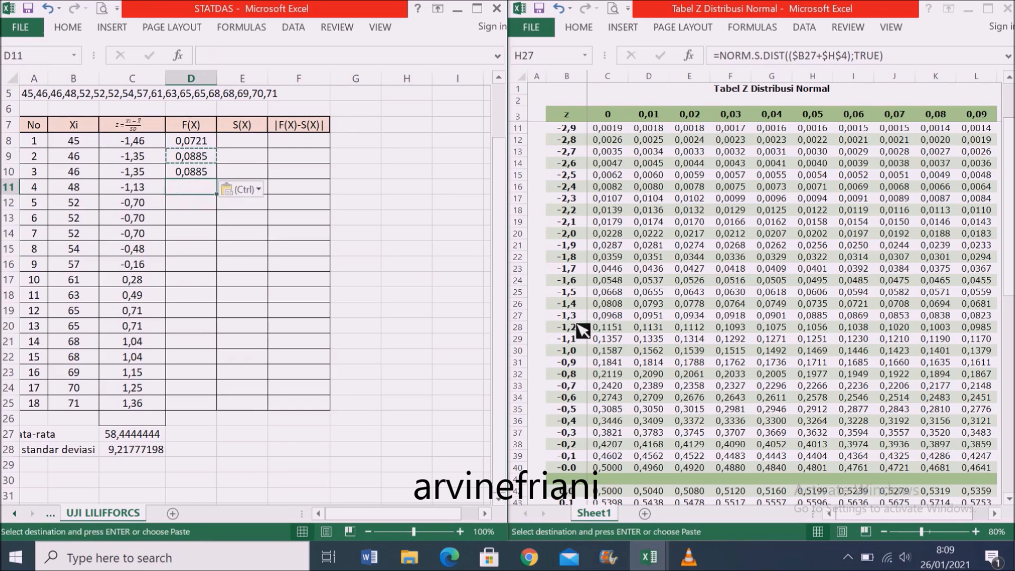
# Look up z = -1,13 in the normal distribution table and enter 0,1292 as F(X) in D11
pyautogui.click(574, 339)
pyautogui.press('Right')
pyautogui.press('Right')
pyautogui.press('Right')
pyautogui.press('Right')
pyautogui.click(194, 184)
pyautogui.write('0,1292')
pyautogui.press('Return')
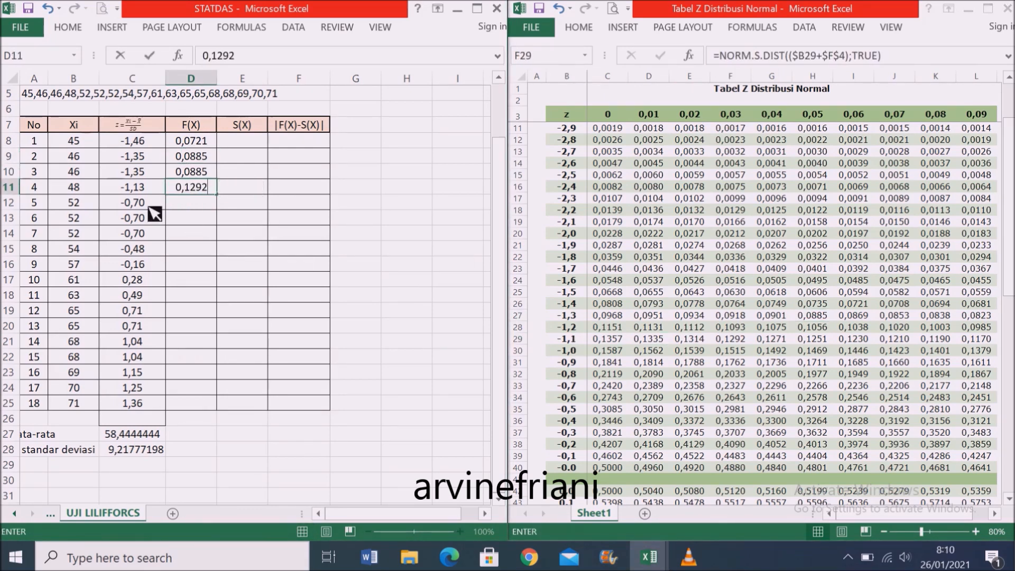
# Look up z = -0,70 in the normal distribution table and enter 0,2420 as F(X) in D12 and D13
pyautogui.click(606, 484)
pyautogui.click(567, 391)
pyautogui.press('Right')
pyautogui.click(200, 210)
pyautogui.write('0,2420')
pyautogui.press('Return')
pyautogui.write('0,2420')
pyautogui.press('Return')
# Copy the F(X) value from D13 into D14 for the third z value of -0,70
pyautogui.press('Up')
pyautogui.hotkey('ctrl', 'c')
pyautogui.press('Down')
pyautogui.hotkey('ctrl', 'v')
pyautogui.press('Down')
pyautogui.press('Down')
pyautogui.press('Down')
# Look up z = -0,48 in the normal distribution table and enter 0,3156 as F(X) in D15
pyautogui.click(568, 422)
pyautogui.press('Right')
pyautogui.press('Right')
pyautogui.press('Right')
pyautogui.press('Right')
pyautogui.press('Right')
pyautogui.press('Right')
pyautogui.press('Right')
pyautogui.press('Right')
pyautogui.press('Right')
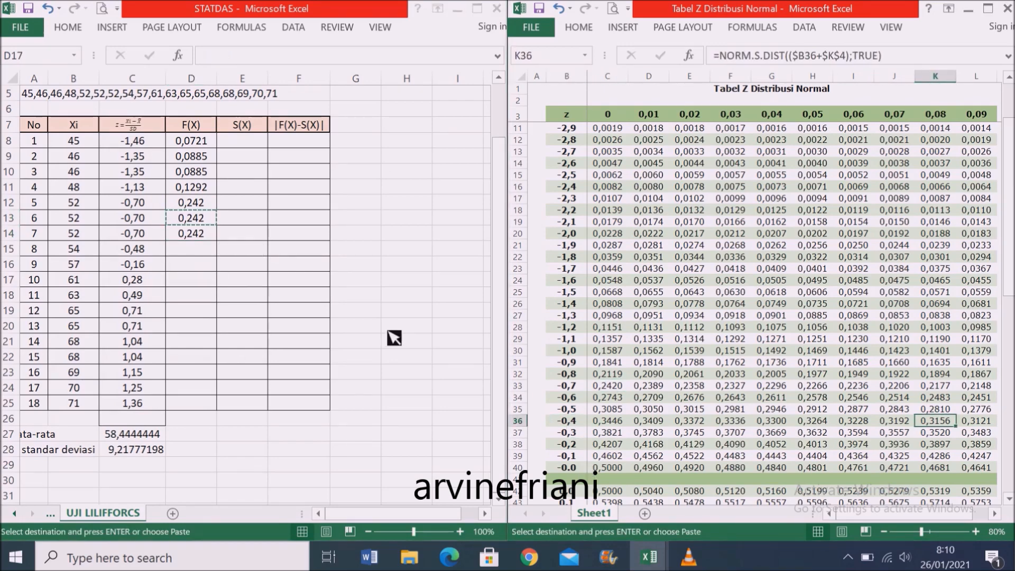
pyautogui.click(197, 249)
pyautogui.write('0,3156')
pyautogui.press('Return')
pyautogui.press('Down')
# Look up z = -0,16 in the normal distribution table and enter 0,4364 as F(X) in D16
pyautogui.click(570, 457)
pyautogui.press('Right')
pyautogui.press('Right')
pyautogui.press('Right')
pyautogui.press('Right')
pyautogui.press('Right')
pyautogui.press('Right')
pyautogui.press('Right')
pyautogui.click(201, 265)
pyautogui.write('0,4364')
pyautogui.press('Return')
# Look up z = 0,28 in the positive part of the normal distribution table and enter 0,6103 as F(X) in D17
pyautogui.moveTo(1008, 248); pyautogui.dragTo(1008, 262)
pyautogui.press('Right')
pyautogui.press('Right')
pyautogui.press('Right')
pyautogui.press('Right')
pyautogui.press('Right')
pyautogui.press('Right')
pyautogui.press('Right')
pyautogui.press('Right')
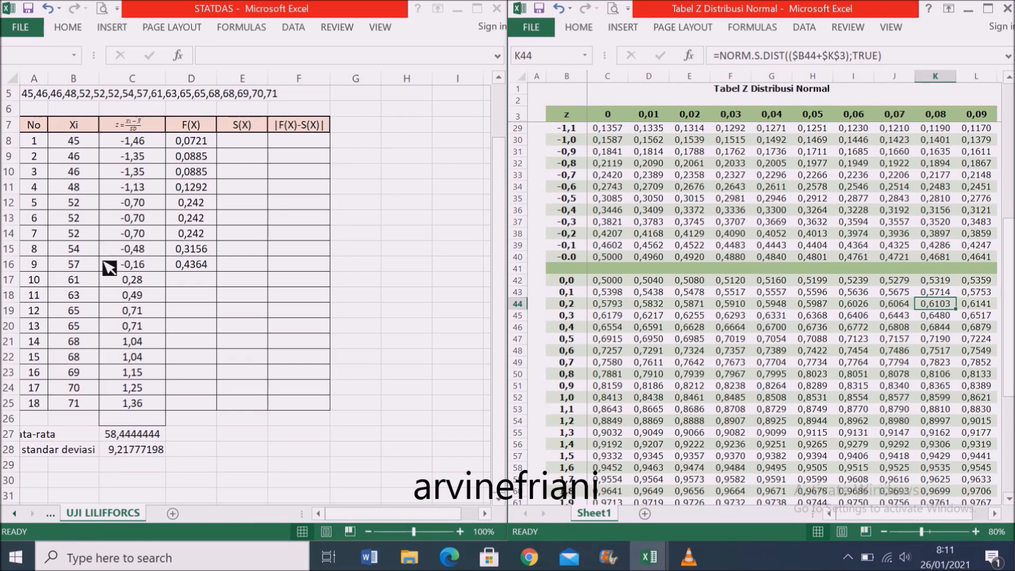
pyautogui.click(193, 281)
pyautogui.write('0,6103')
pyautogui.press('Return')
# Look up z = 0,49 in the normal distribution table and enter 0,6879 as F(X) in D18
pyautogui.click(582, 316)
pyautogui.press('Down')
pyautogui.press('Down')
pyautogui.press('Right')
pyautogui.click(201, 297)
pyautogui.write('0,6879')
pyautogui.click(239, 340)
# Look up z = 0,71 in the normal distribution table and enter 0,7611 as F(X) in D19
pyautogui.click(594, 363)
pyautogui.press('Right')
pyautogui.click(202, 314)
pyautogui.write('0,7611')
pyautogui.press('Return')
# Copy the F(X) value from D19 into D20 for the repeated z value
pyautogui.press('Up')
pyautogui.hotkey('ctrl', 'c')
pyautogui.press('Down')
pyautogui.hotkey('ctrl', 'v')
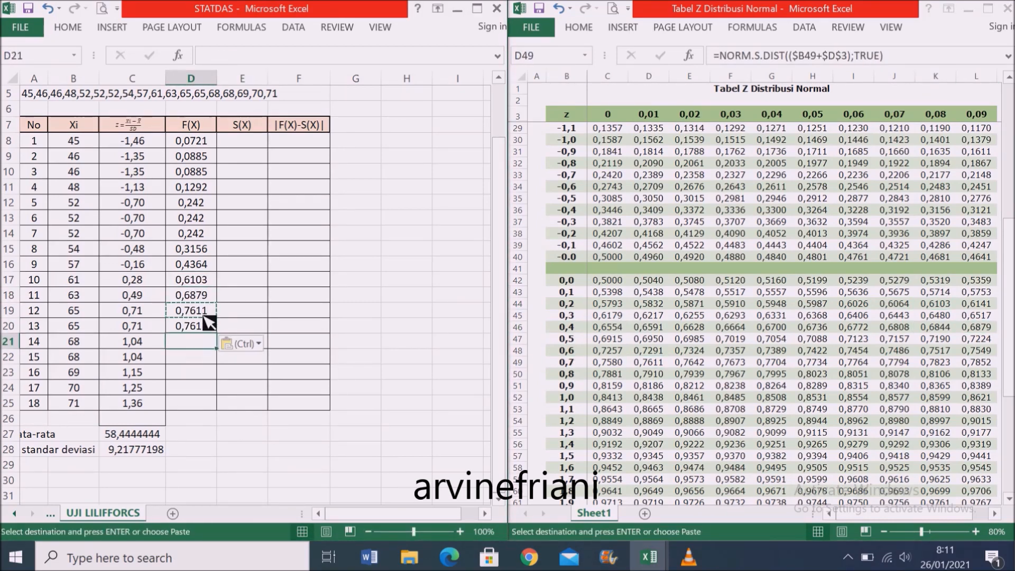
# Look up z = 1,04 in the normal distribution table and enter 0,8508 as F(X) in D21
pyautogui.press('Down')
pyautogui.click(571, 412)
pyautogui.press('Up')
pyautogui.press('Right')
pyautogui.press('Right')
pyautogui.press('Right')
pyautogui.press('Right')
pyautogui.press('Right')
pyautogui.click(206, 338)
pyautogui.write('0,8508')
pyautogui.press('Return')
# Copy the F(X) value from D21 into D22 for the repeated z value
pyautogui.press('Up')
pyautogui.hotkey('ctrl', 'c')
pyautogui.press('Down')
pyautogui.hotkey('ctrl', 'v')
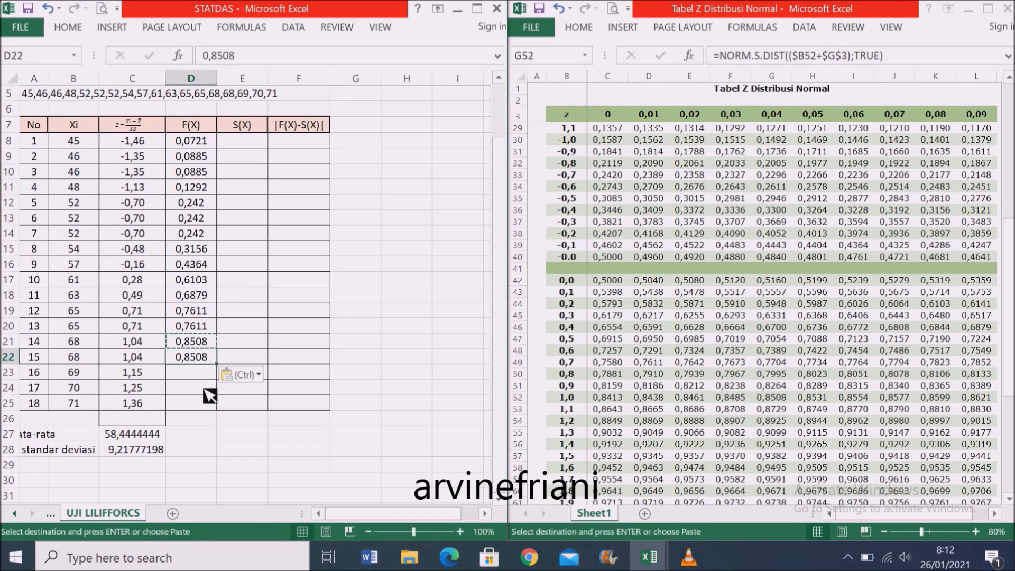
# Look up z = 1,15 in the normal distribution table and enter 0,8749 as F(X) in D23
pyautogui.click(571, 409)
pyautogui.press('Right')
pyautogui.press('Right')
pyautogui.press('Right')
pyautogui.press('Right')
pyautogui.press('Right')
pyautogui.press('Right')
pyautogui.click(206, 373)
pyautogui.write('0,8749')
pyautogui.press('Return')
# Look up z = 1,25 in the normal distribution table and enter 0,8944 as F(X) in D24
pyautogui.click(611, 374)
pyautogui.click(606, 417)
pyautogui.press('Right')
pyautogui.press('Right')
pyautogui.press('Right')
pyautogui.press('Right')
pyautogui.press('Right')
pyautogui.click(199, 385)
pyautogui.write('0,8944')
# Look up z = 1,36 in the normal distribution table and enter 0,9131 as F(X) in D25
pyautogui.click(567, 435)
pyautogui.press('Right')
pyautogui.press('Right')
pyautogui.press('Right')
pyautogui.press('Right')
pyautogui.press('Right')
pyautogui.press('Right')
pyautogui.press('Right')
pyautogui.click(193, 404)
pyautogui.write('0,9131')
pyautogui.click(260, 376)
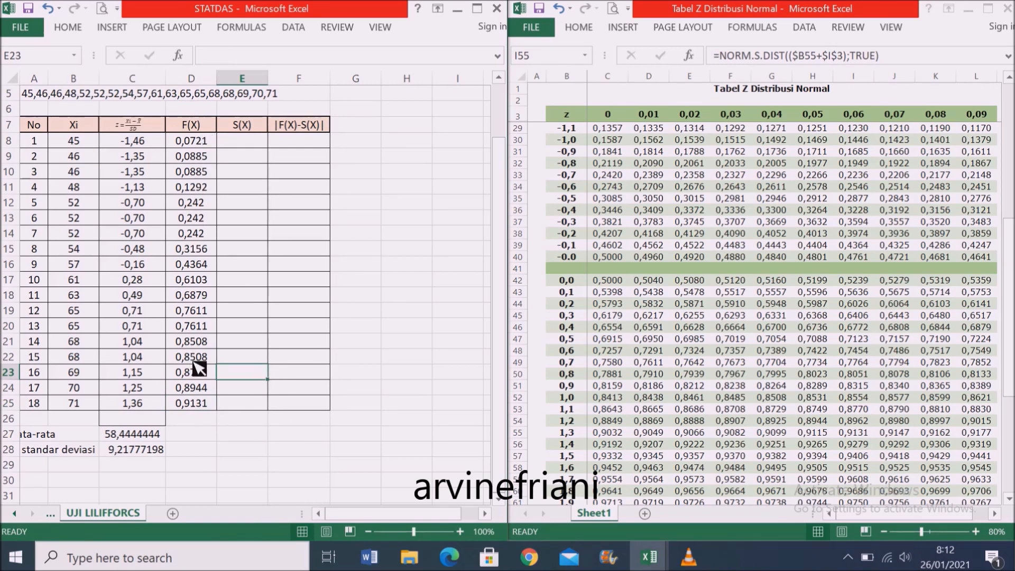
# Enter the formula =1/18 as S(X) for the first data row in E8
pyautogui.click(261, 144)
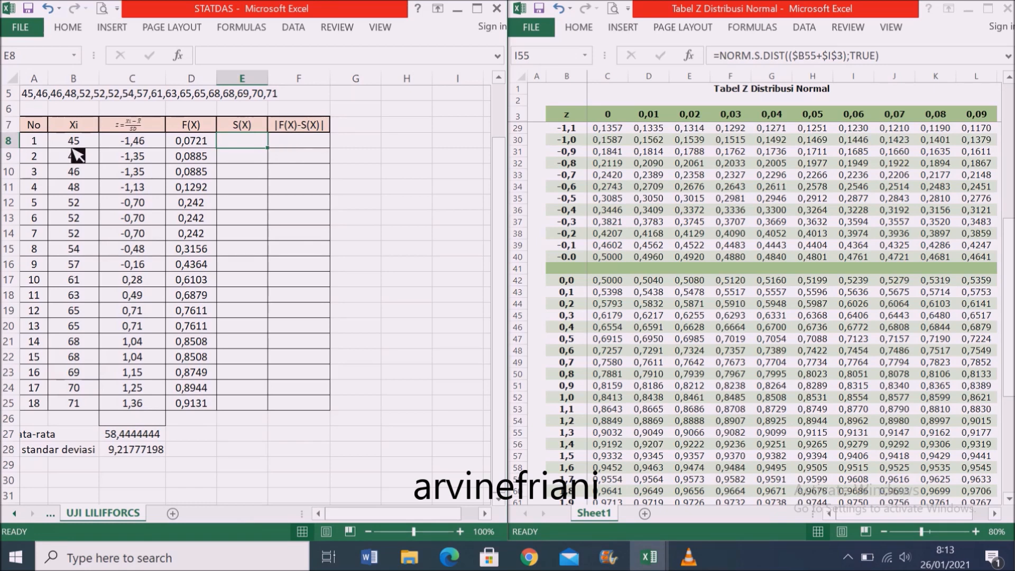
pyautogui.write('1')
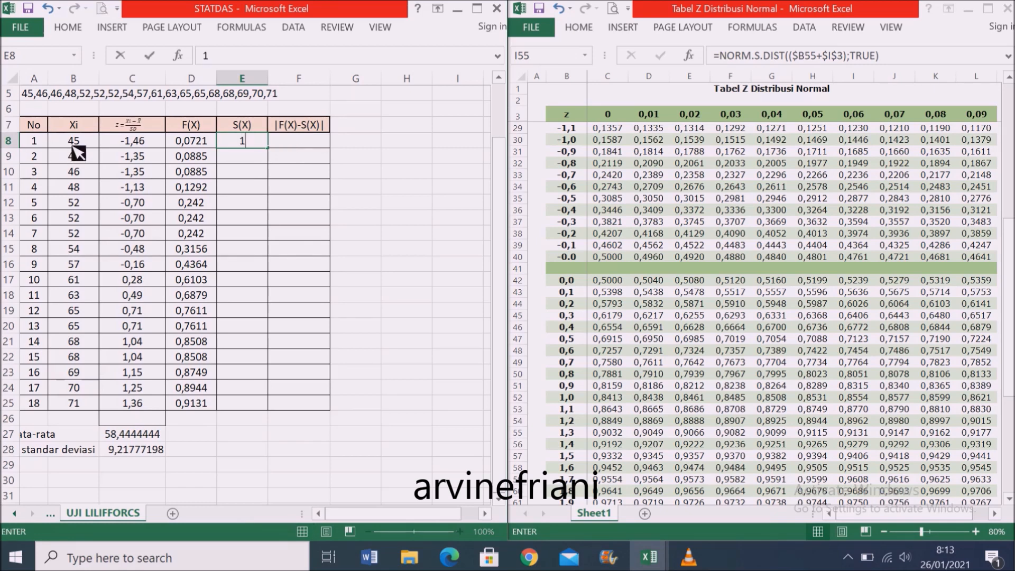
pyautogui.write('/')
pyautogui.press('BackSpace')
pyautogui.press('BackSpace')
pyautogui.write('=1/18')
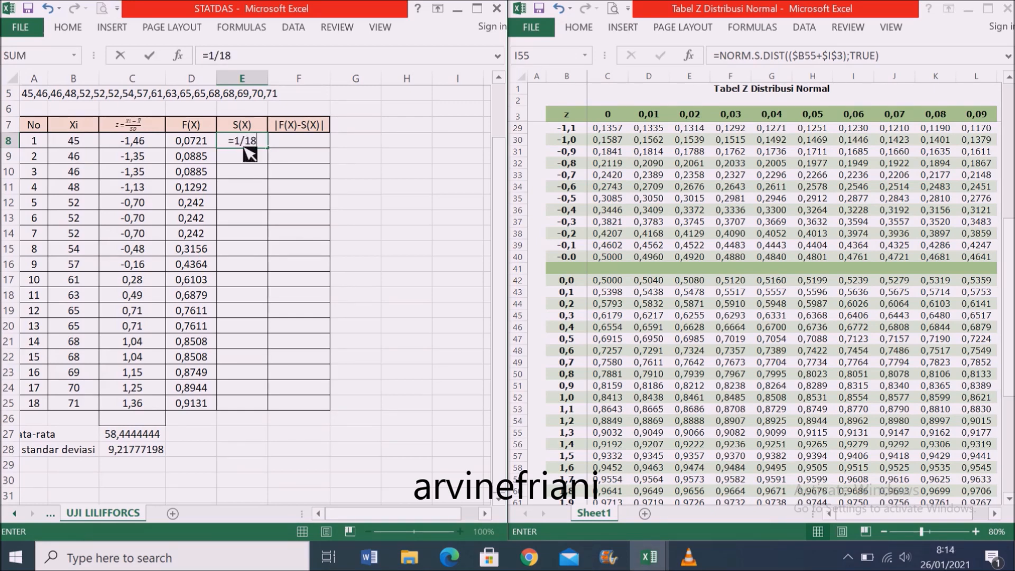
pyautogui.press('Return')
pyautogui.click(294, 199)
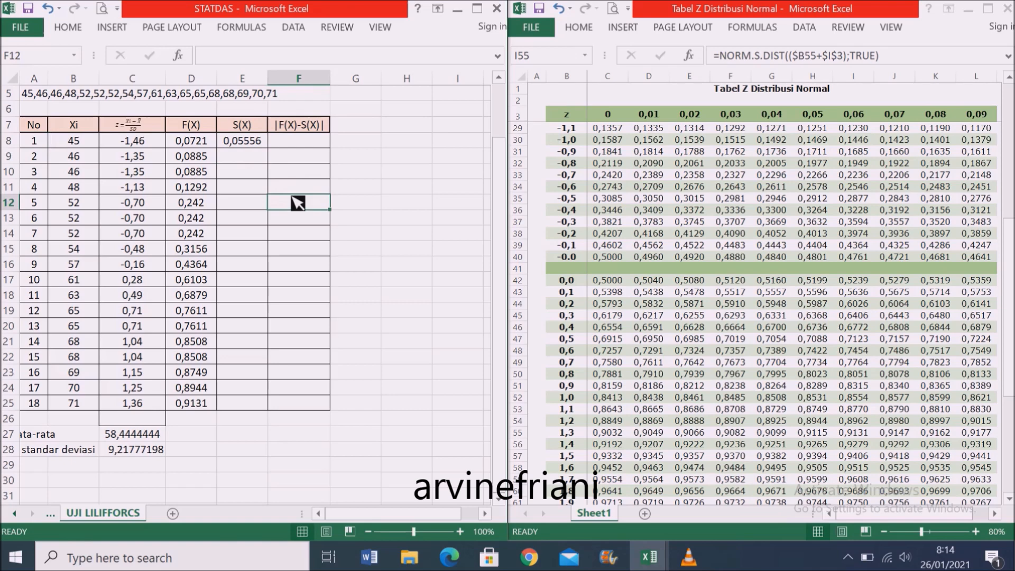
# Replace the S(X) formula in E8 with =A8/18 so that it references the row number
pyautogui.click(257, 146)
pyautogui.write('=')
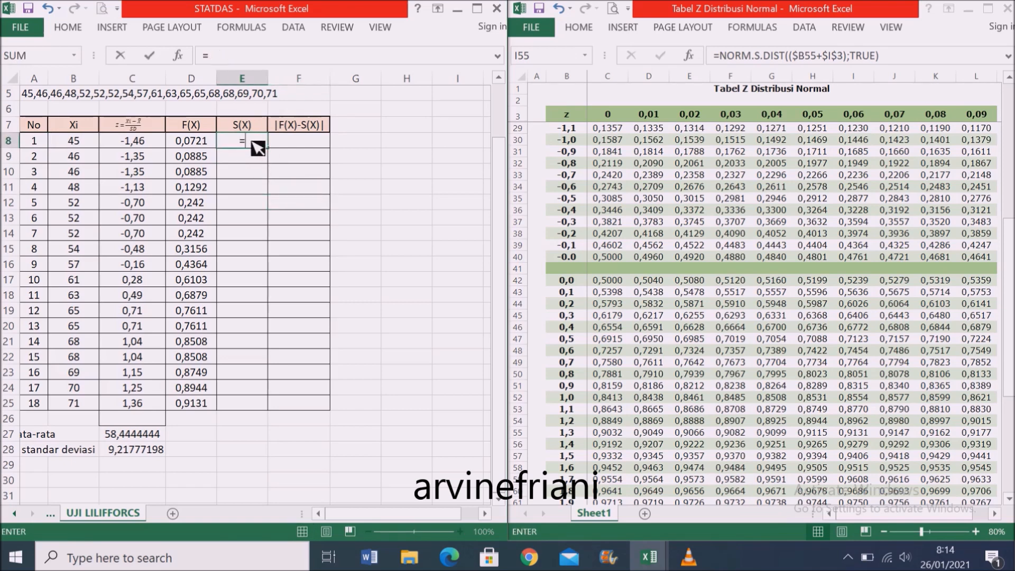
pyautogui.press('Left')
pyautogui.press('Left')
pyautogui.press('Left')
pyautogui.press('Left')
pyautogui.press('Right')
pyautogui.press('Left')
pyautogui.write('/')
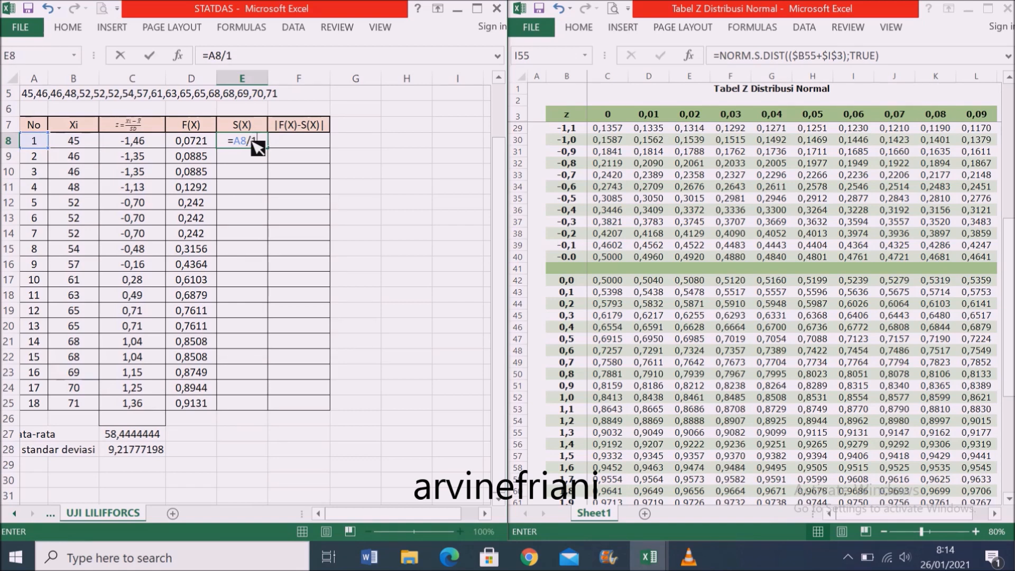
pyautogui.press('Return')
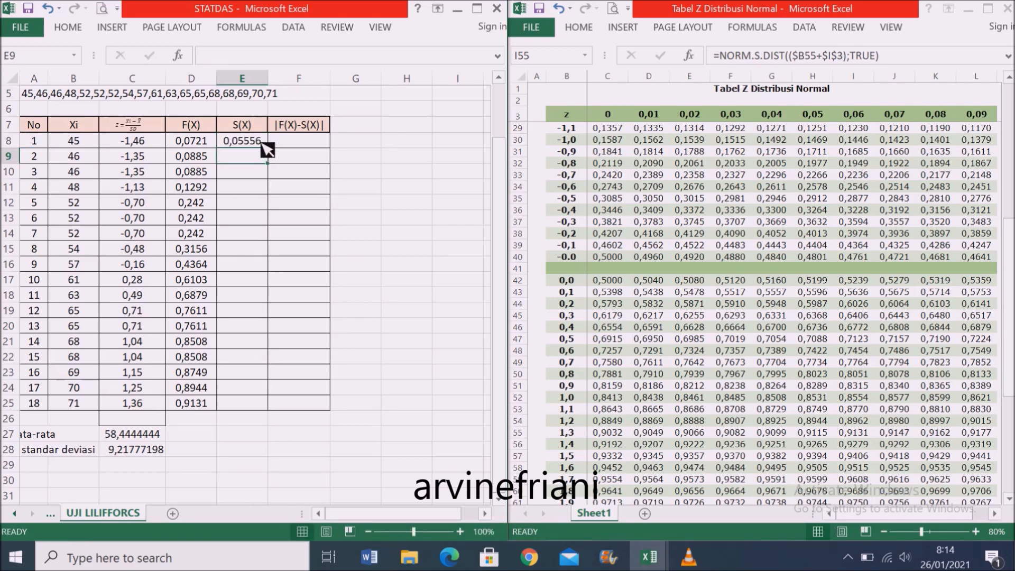
# Fill the S(X) formula from E8 down through E25
pyautogui.click(260, 142)
pyautogui.moveTo(268, 150); pyautogui.dragTo(242, 412)
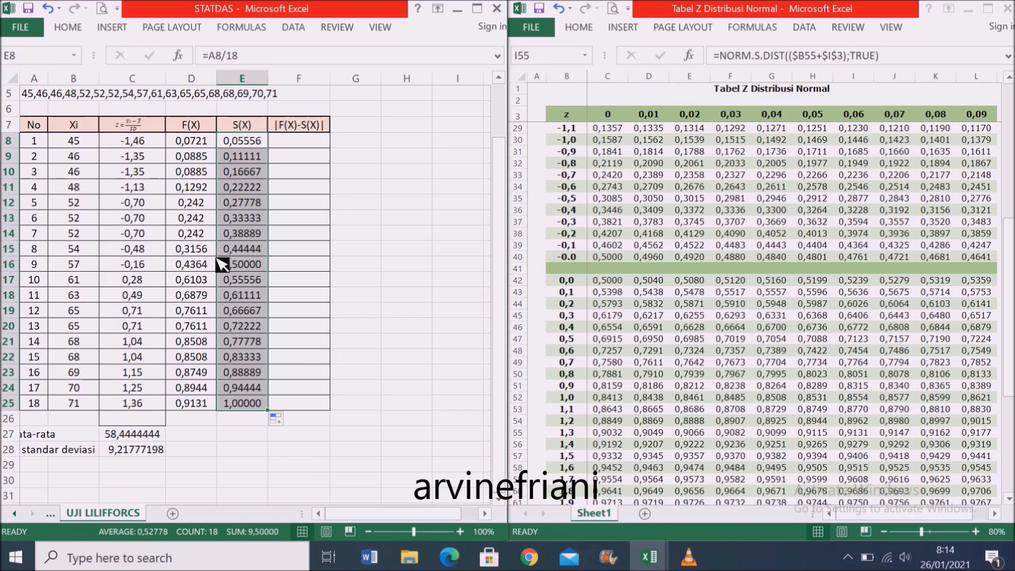
pyautogui.click(278, 211)
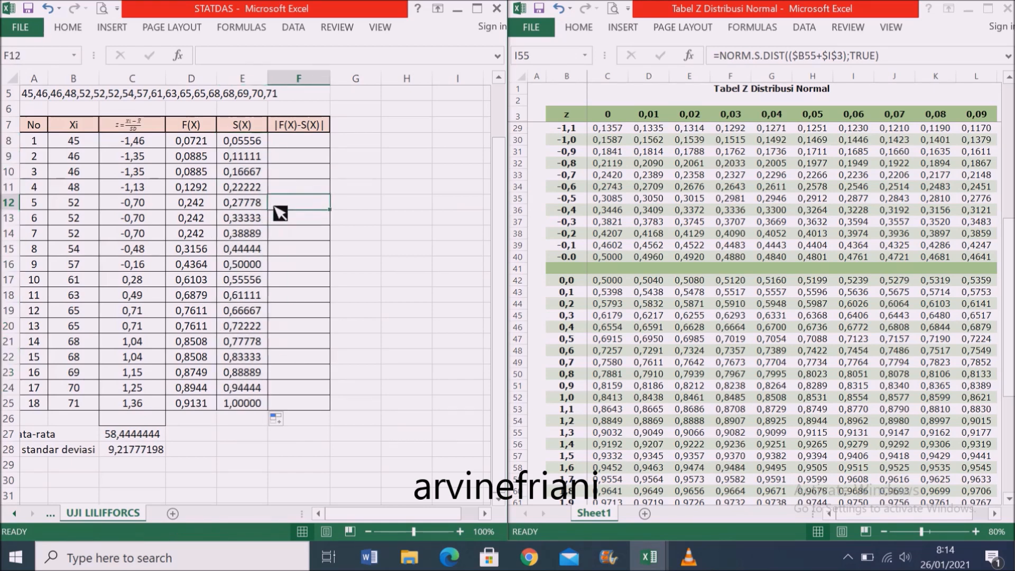
# Check the repeated Xi value 46 and clear S(X) in E9, keeping only its last occurrence
pyautogui.click(81, 167)
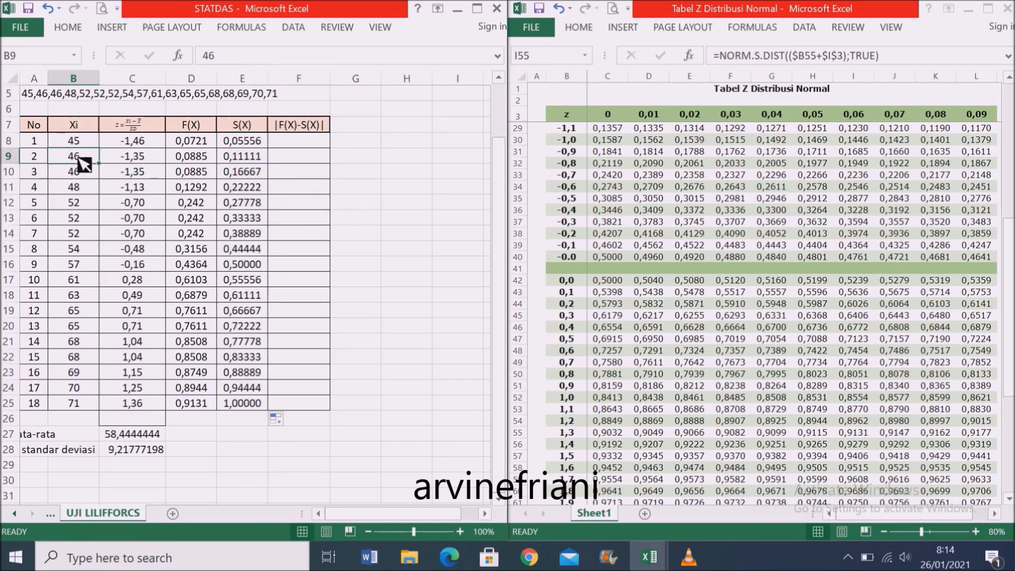
pyautogui.press('Right')
pyautogui.press('Right')
pyautogui.press('Right')
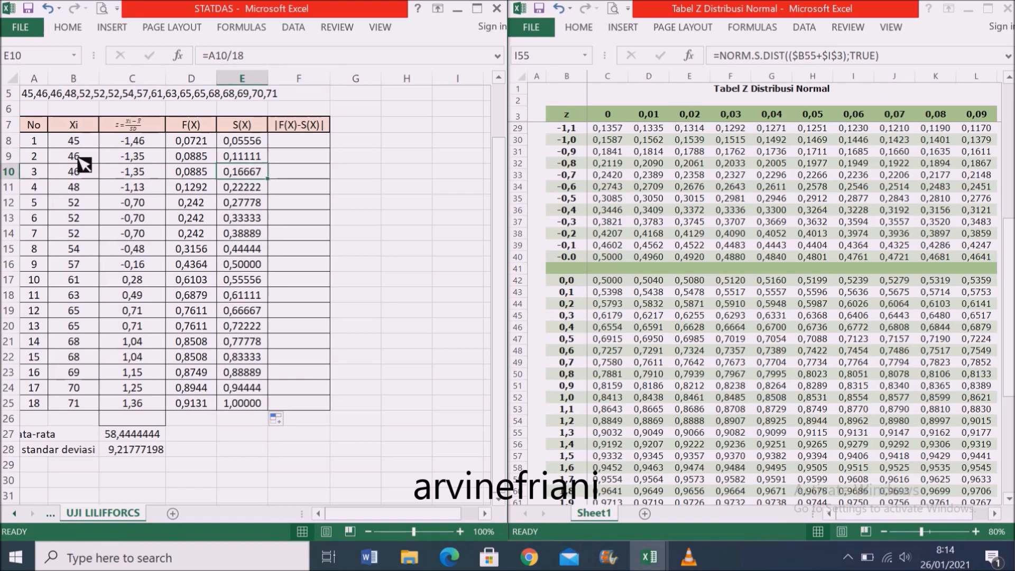
pyautogui.press('Left')
pyautogui.press('Left')
pyautogui.press('Left')
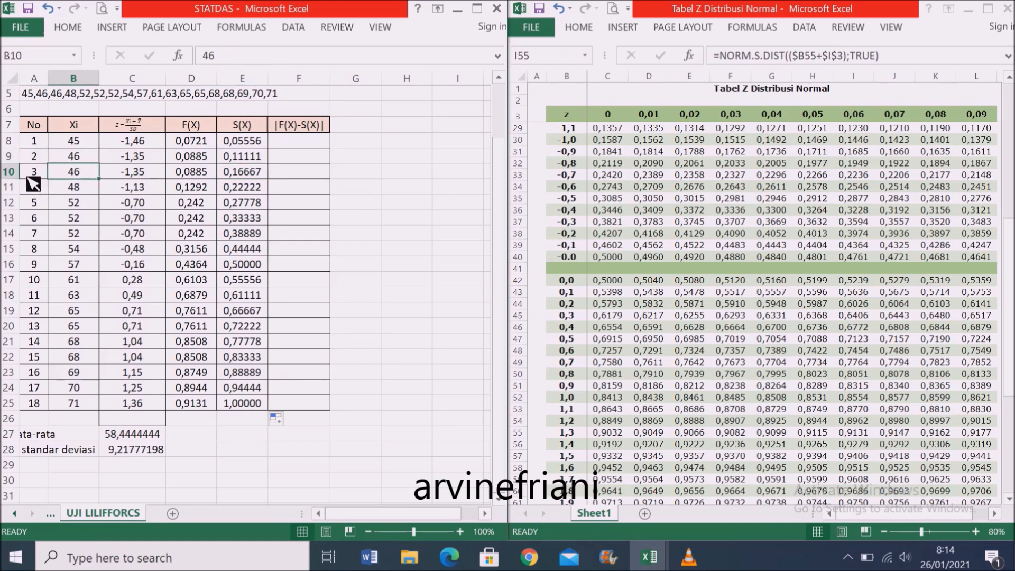
pyautogui.press('Right')
pyautogui.press('Right')
pyautogui.press('Right')
pyautogui.press('Right')
pyautogui.press('Up')
pyautogui.press('Left')
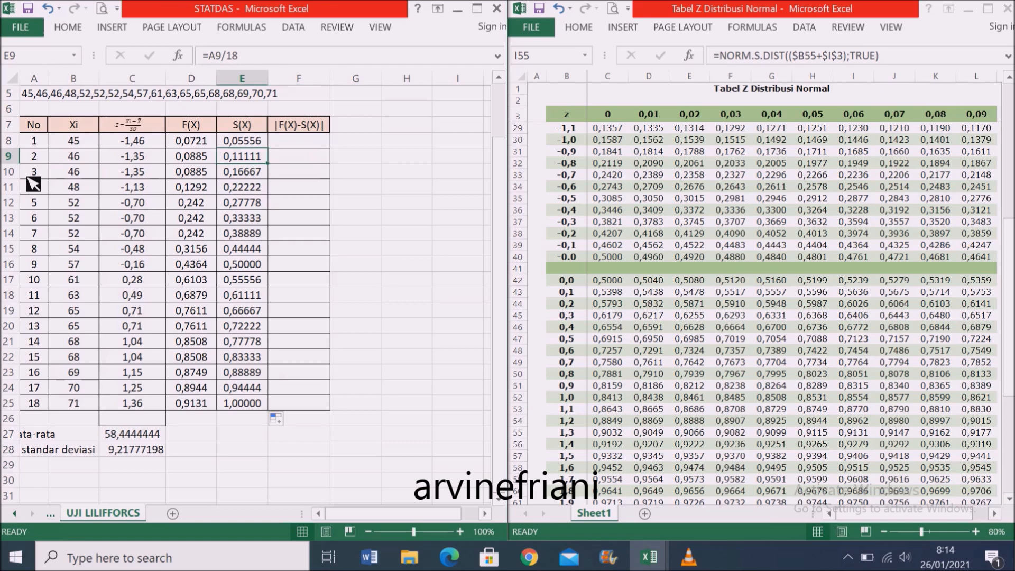
pyautogui.press('Delete')
# Clear S(X) in E12 and E13 for the repeated Xi value 52, keeping only its last occurrence
pyautogui.press('Left')
pyautogui.press('Left')
pyautogui.press('Left')
pyautogui.press('Left')
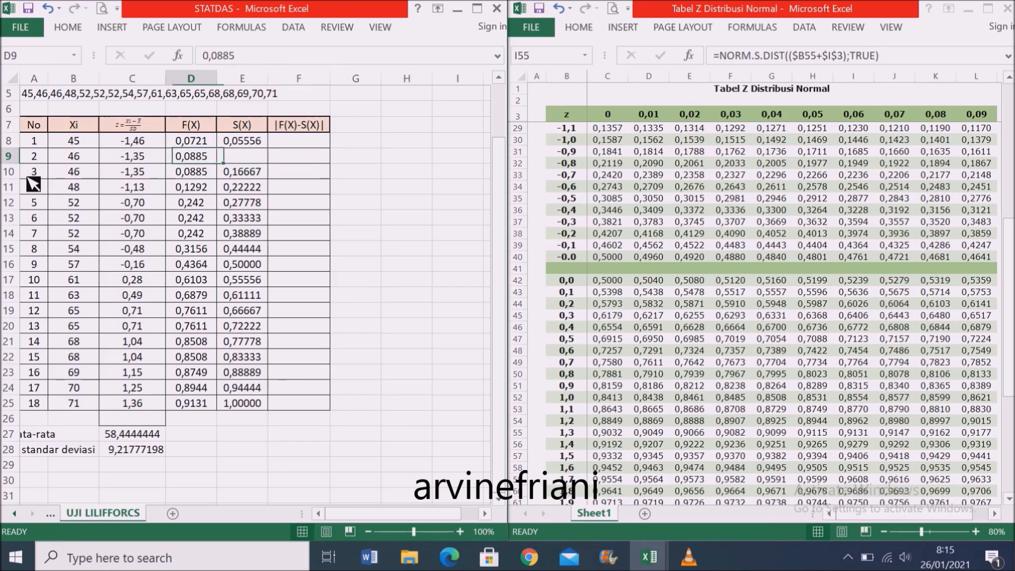
pyautogui.press('Down')
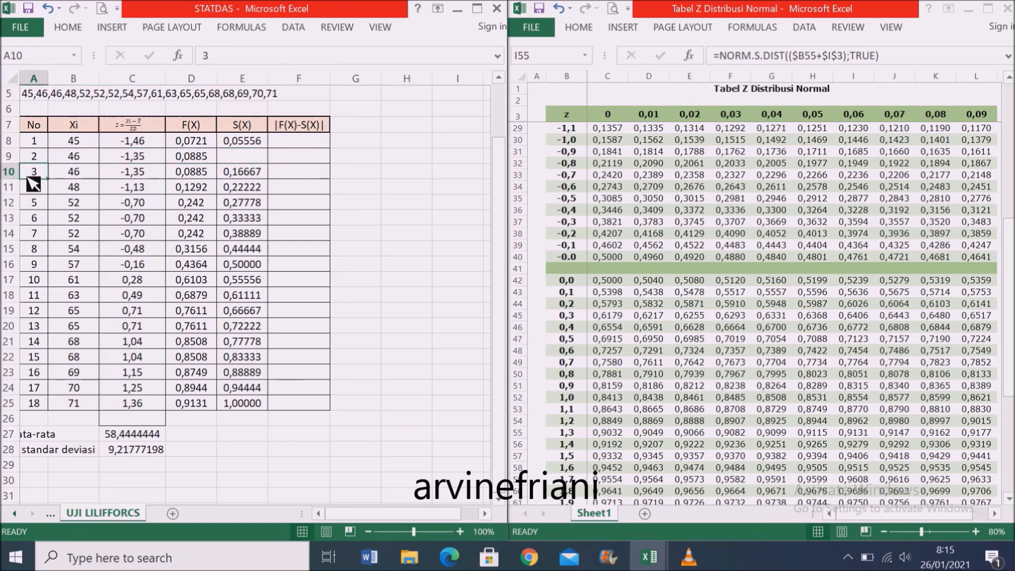
pyautogui.press('Right')
pyautogui.press('Down')
pyautogui.press('Down')
pyautogui.press('Down')
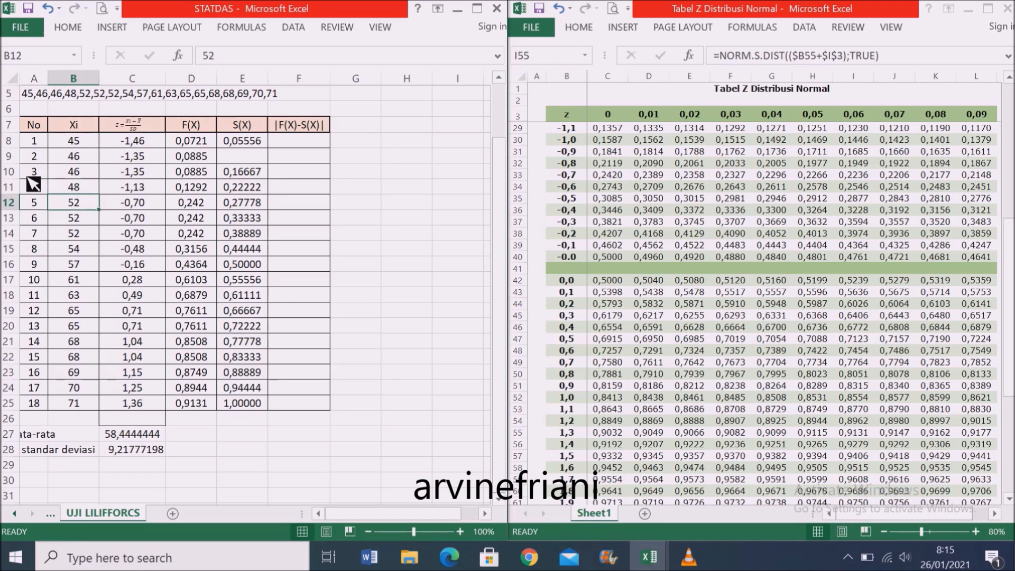
pyautogui.press('Down')
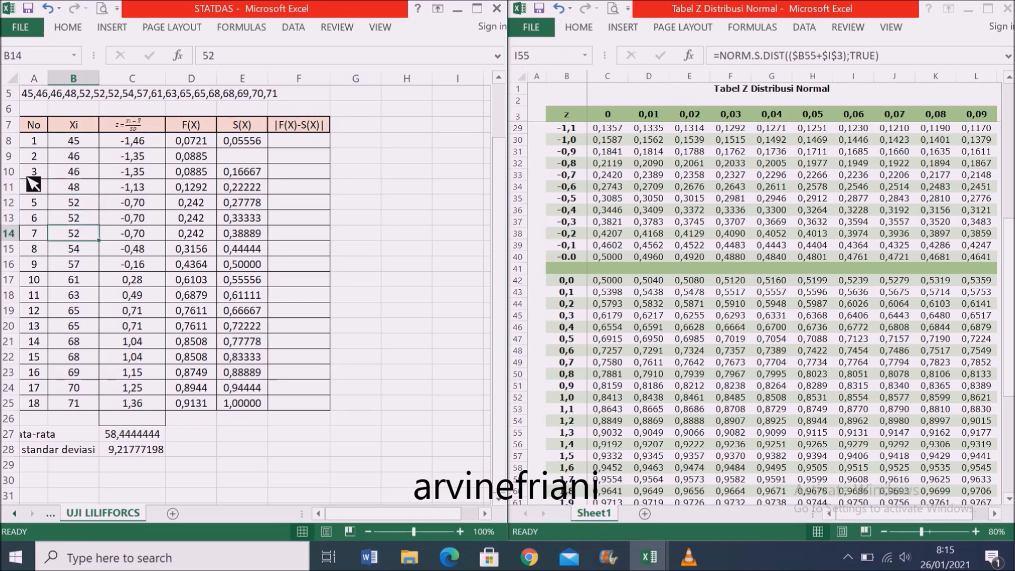
pyautogui.press('Right')
pyautogui.press('Right')
pyautogui.press('Right')
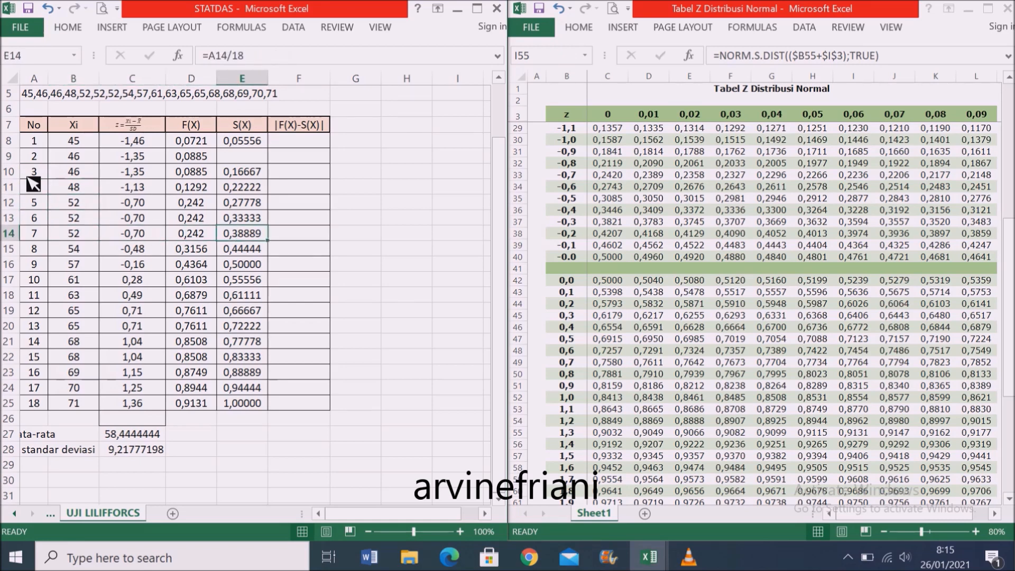
pyautogui.press('Up')
pyautogui.press('Delete')
pyautogui.press('Up')
pyautogui.press('Delete')
# Clear S(X) in E19 and E21, the first occurrences of the repeated Xi values 65 and 68
pyautogui.press('Down')
pyautogui.press('Down')
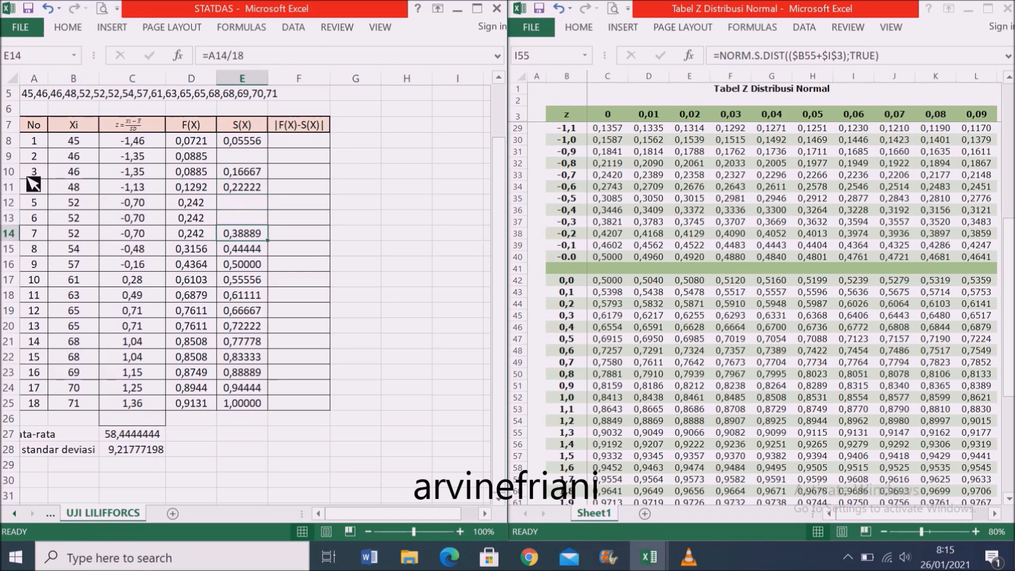
pyautogui.press('Down')
pyautogui.press('Left')
pyautogui.press('Left')
pyautogui.press('Left')
pyautogui.press('Left')
pyautogui.press('Down')
pyautogui.press('Down')
pyautogui.press('Down')
pyautogui.press('Down')
pyautogui.press('Right')
pyautogui.press('Right')
pyautogui.press('Right')
pyautogui.press('Right')
pyautogui.press('Delete')
pyautogui.press('Down')
pyautogui.press('Down')
pyautogui.press('Delete')
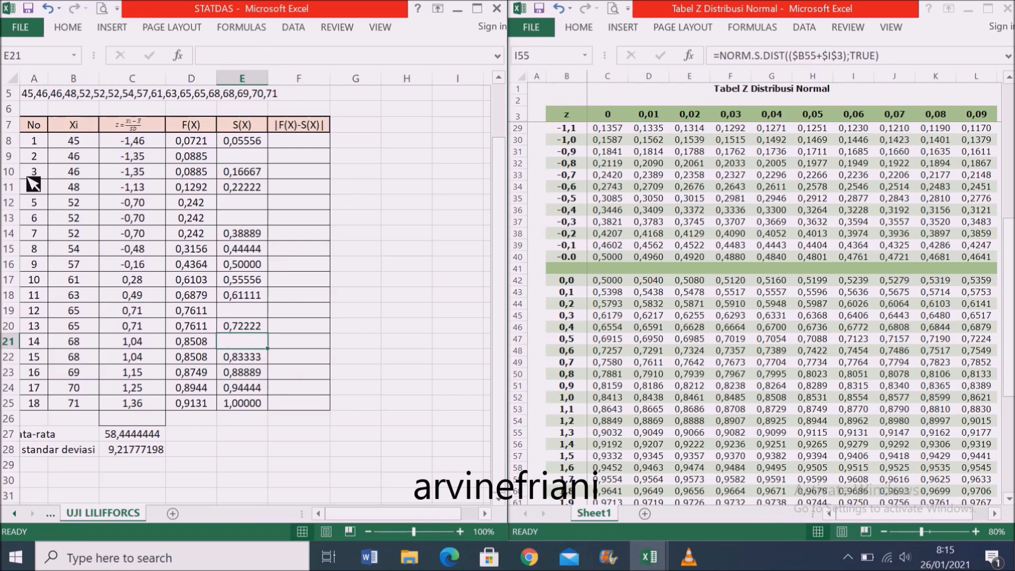
# Enter the formula =ABS(D8-E8) for |F(X)-S(X)| in F8
pyautogui.press('Right')
pyautogui.press('Up')
pyautogui.press('Up')
pyautogui.press('Up')
pyautogui.press('Up')
pyautogui.press('Up')
pyautogui.press('Up')
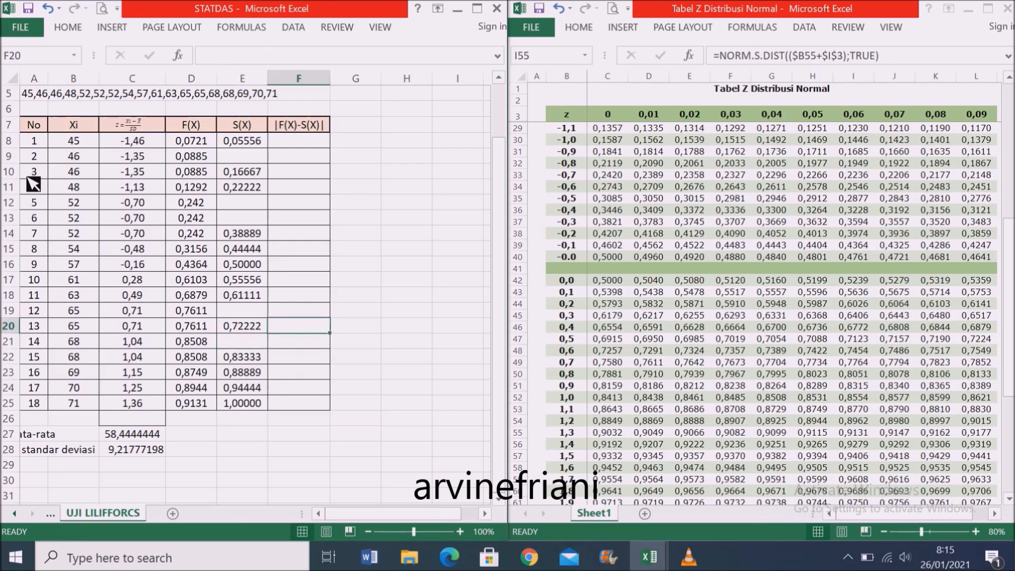
pyautogui.press('Up')
pyautogui.press('Up')
pyautogui.press('Up')
pyautogui.press('Up')
pyautogui.press('Up')
pyautogui.press('Up')
pyautogui.press('Up')
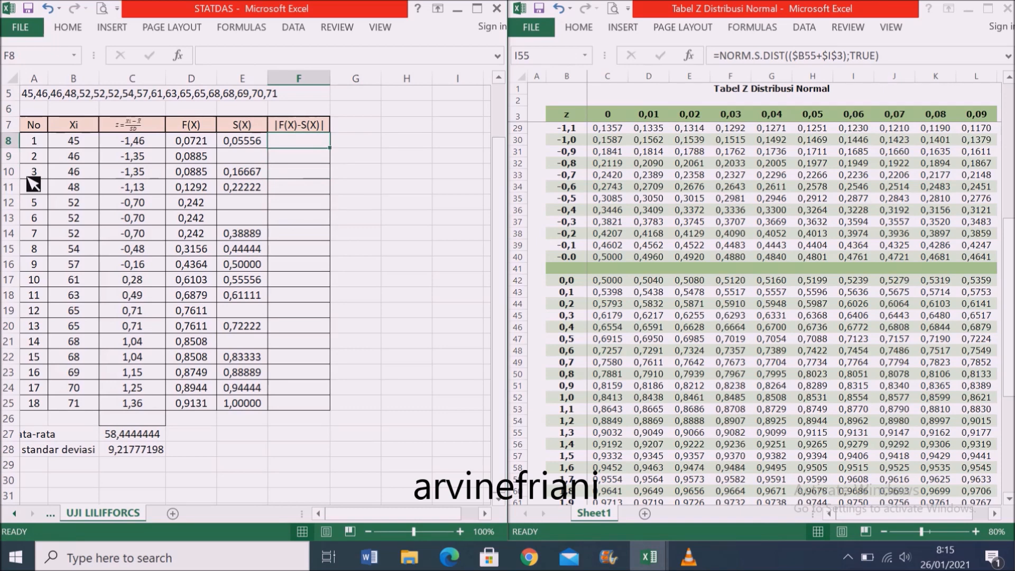
pyautogui.write('=')
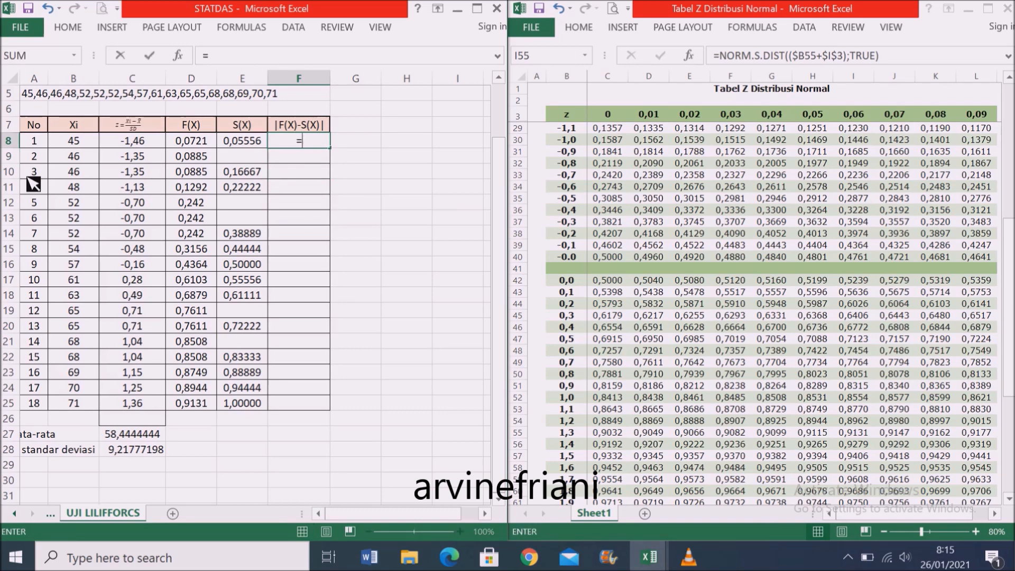
pyautogui.write('a')
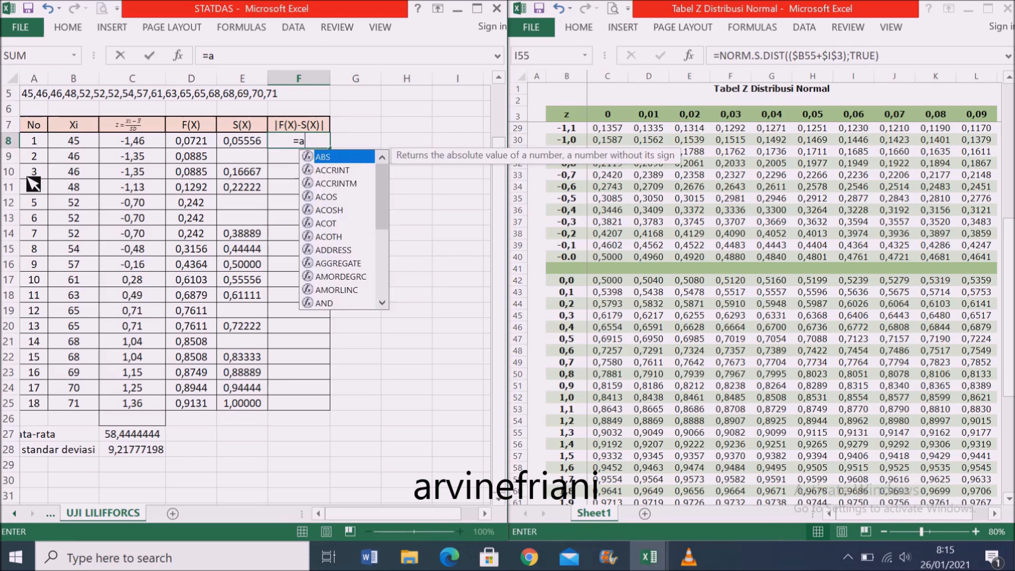
pyautogui.write('bs(')
pyautogui.press('Left')
pyautogui.press('Left')
pyautogui.write('-')
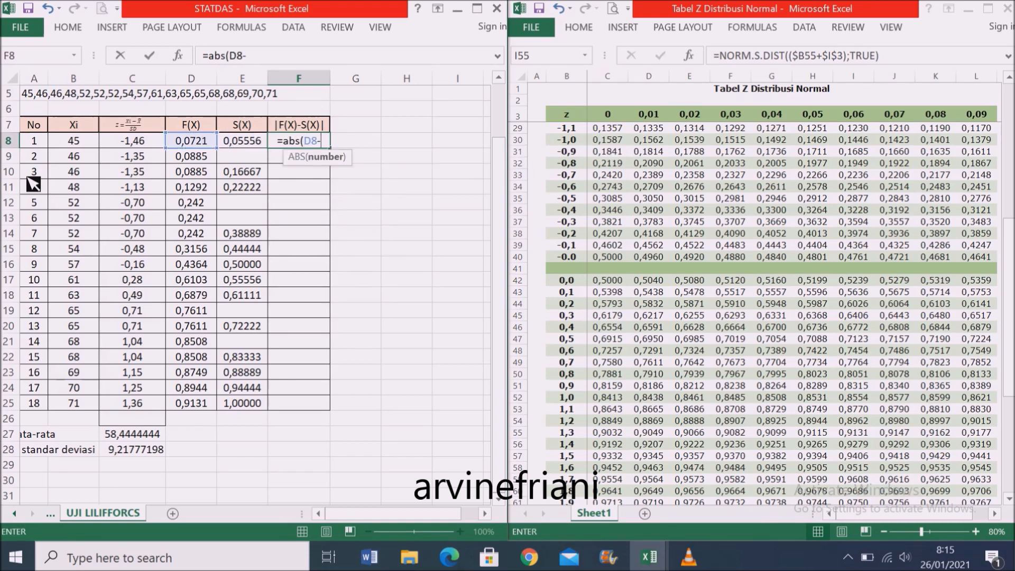
pyautogui.press('Left')
pyautogui.write(')')
pyautogui.press('Return')
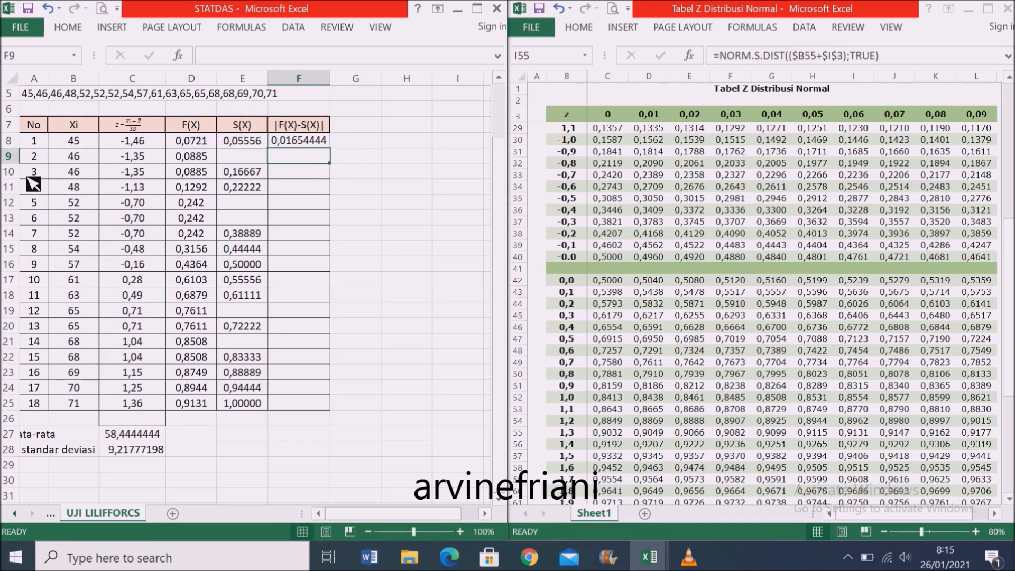
# Fill the |F(X)-S(X)| formula from F8 down through F25
pyautogui.click(316, 145)
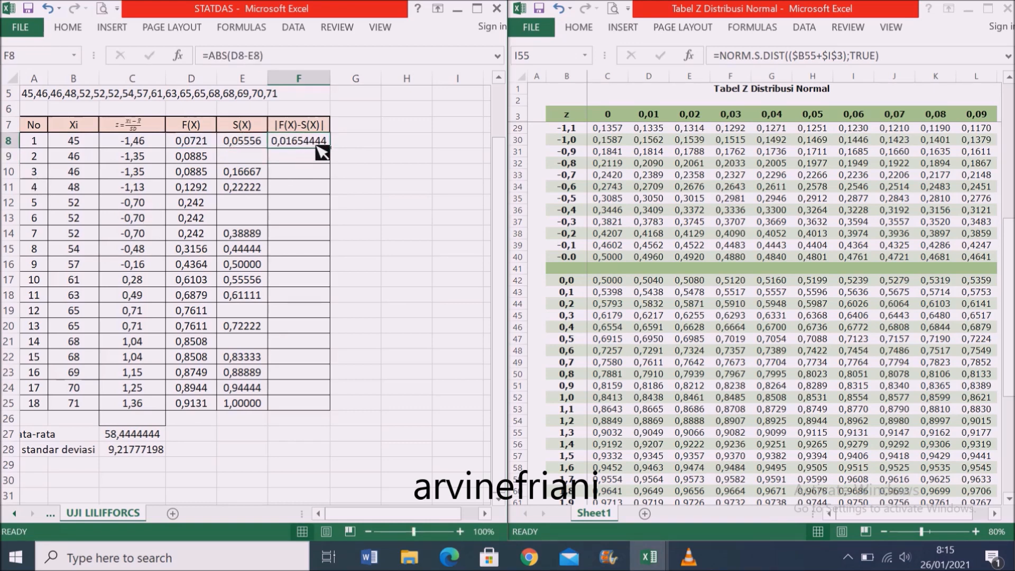
pyautogui.moveTo(330, 150); pyautogui.dragTo(336, 413)
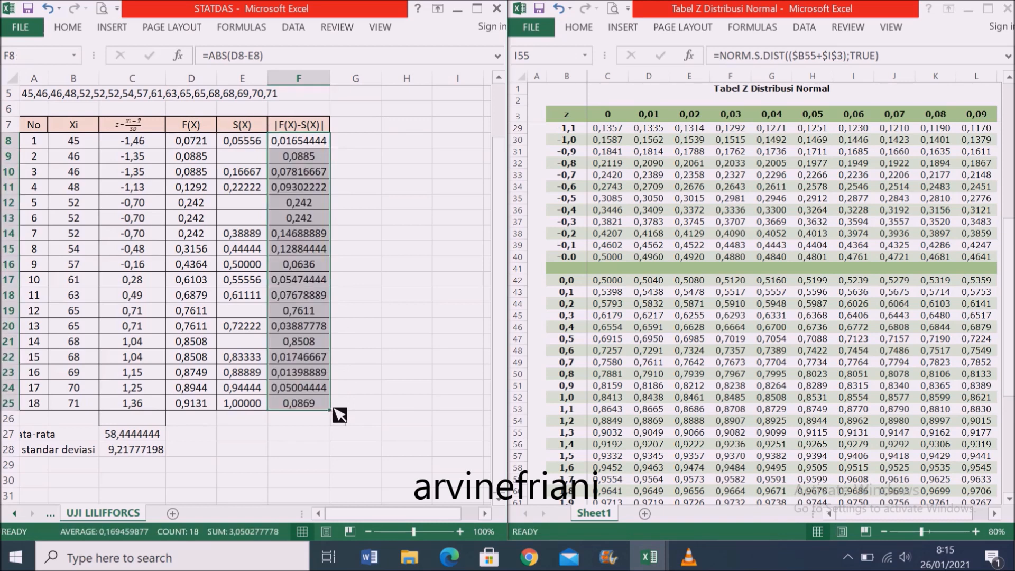
pyautogui.click(360, 343)
# Clear the |F(X)-S(X)| value in F9 and the F(X) value in D9 for the duplicate 46 row
pyautogui.click(302, 170)
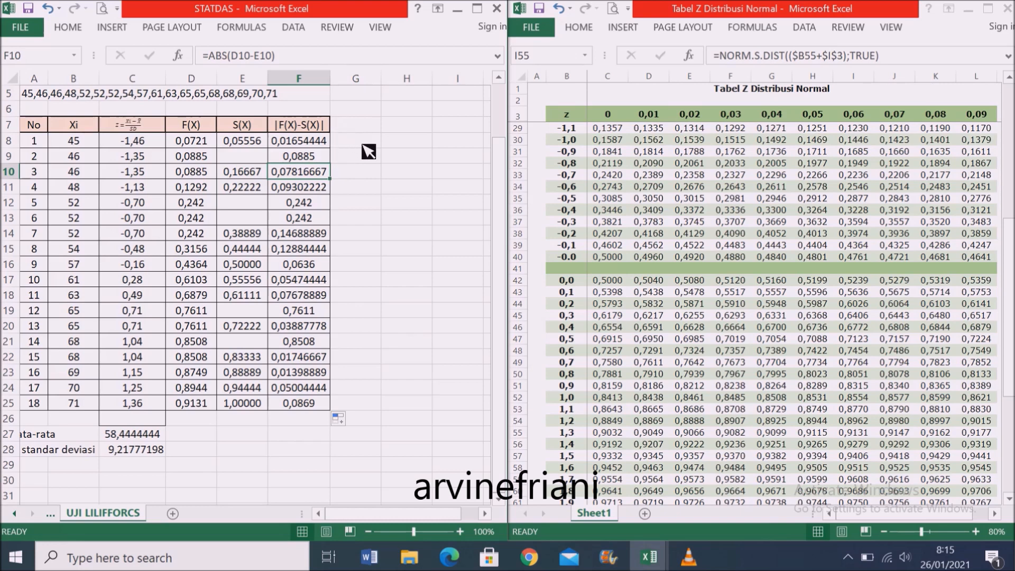
pyautogui.click(320, 156)
pyautogui.click(257, 156)
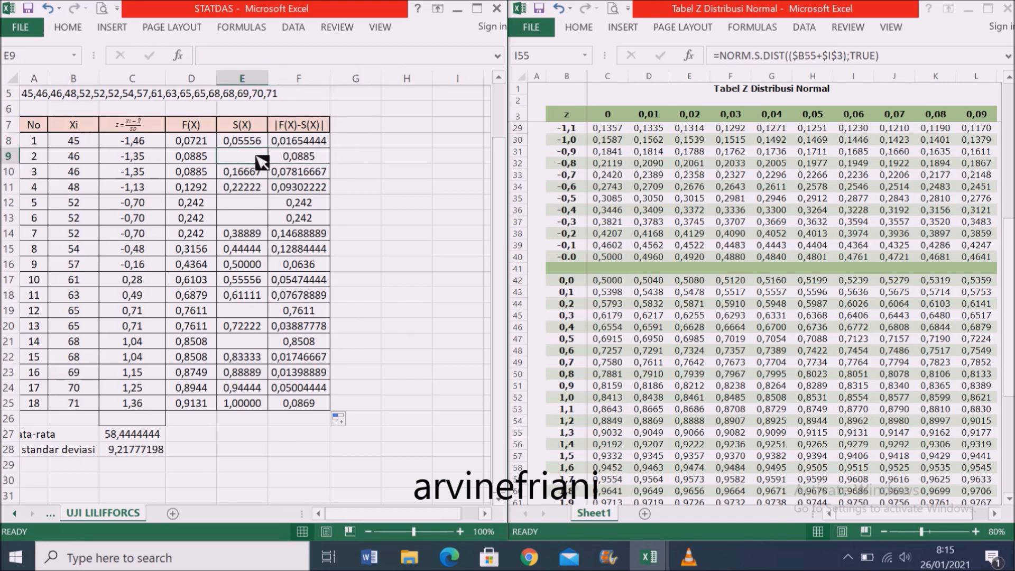
pyautogui.click(315, 158)
pyautogui.press('Delete')
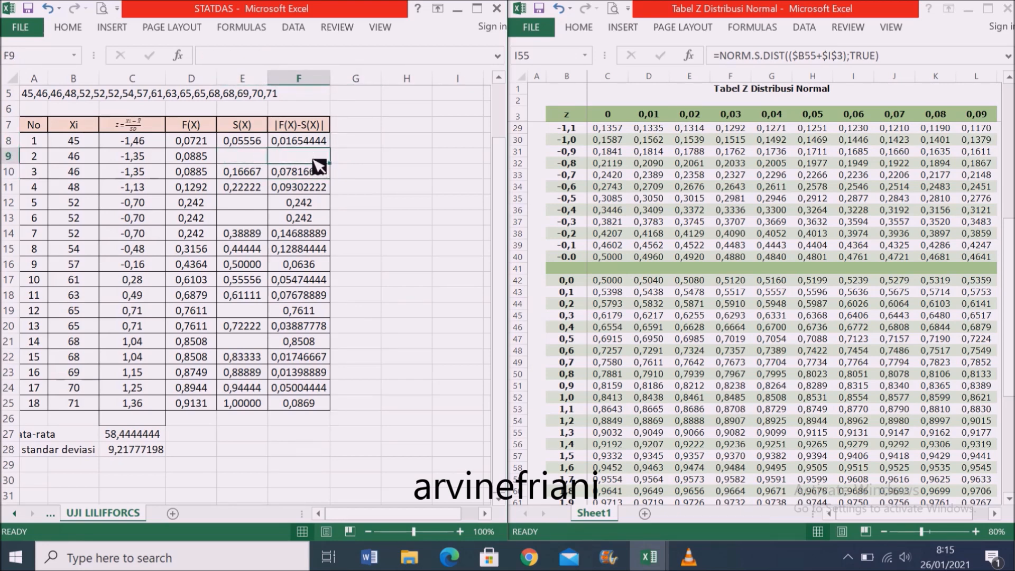
pyautogui.press('Left')
pyautogui.press('Left')
pyautogui.press('Delete')
# Clear the F(X) through |F(X)-S(X)| cells D12:F13 in the two duplicate rows for Xi 52
pyautogui.press('Down')
pyautogui.press('Down')
pyautogui.press('Down')
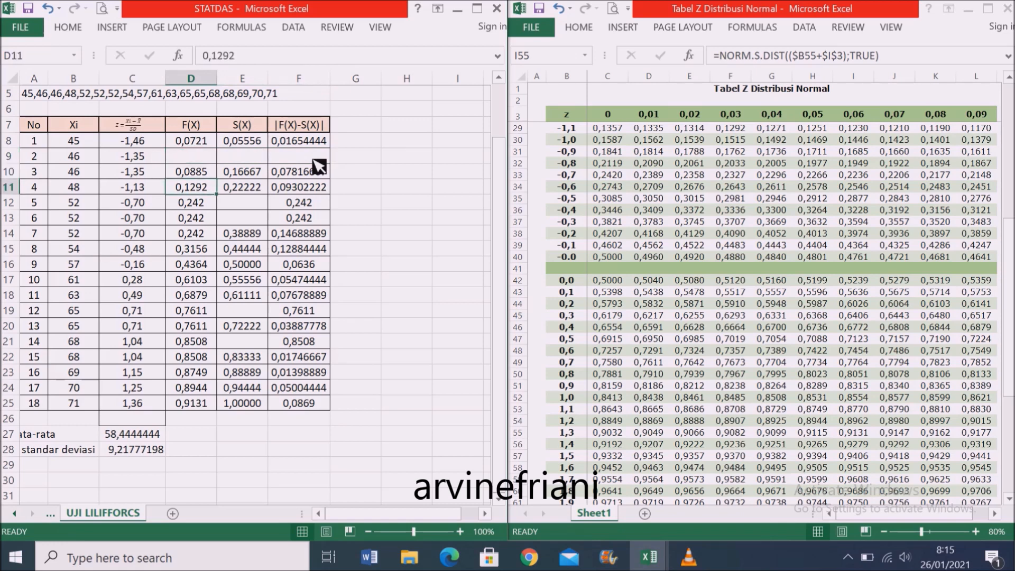
pyautogui.hotkey('shift', 'Right')
pyautogui.hotkey('shift', 'Right')
pyautogui.hotkey('shift', 'Down')
pyautogui.press('Delete')
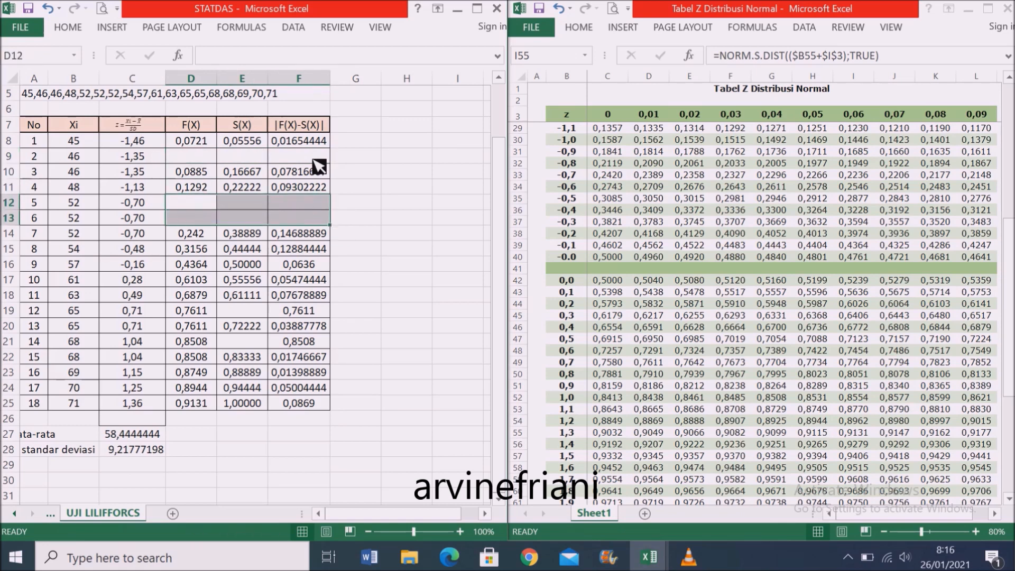
# Clear the F(X) through |F(X)-S(X)| cells D19:F19 in the first of the two rows for Xi 65
pyautogui.press('Down')
pyautogui.press('Down')
pyautogui.press('Down')
pyautogui.press('Down')
pyautogui.press('Down')
pyautogui.press('Down')
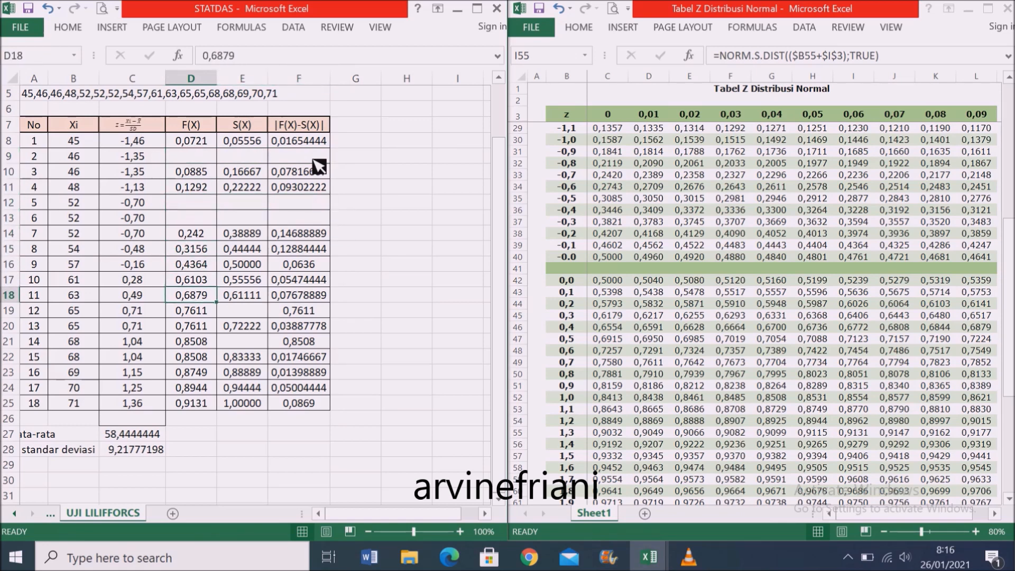
pyautogui.press('Down')
pyautogui.hotkey('shift', 'Right')
pyautogui.hotkey('shift', 'Right')
pyautogui.press('Delete')
# Clear the F(X) through |F(X)-S(X)| cells D21:F21 in the first of the two rows for Xi 68
pyautogui.press('Down')
pyautogui.press('Down')
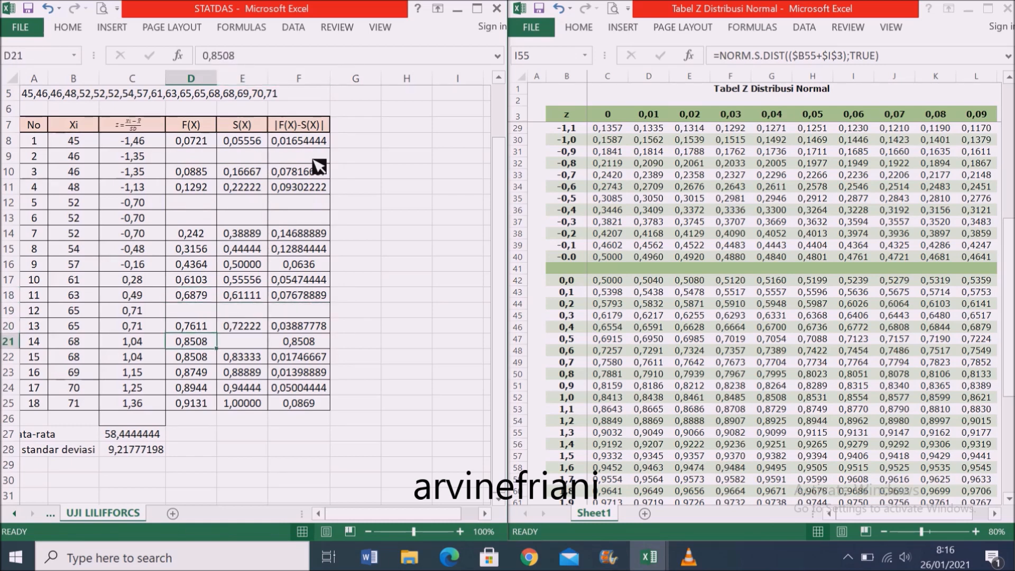
pyautogui.hotkey('shift', 'Right')
pyautogui.hotkey('shift', 'Right')
pyautogui.hotkey('ctrl', 'c')
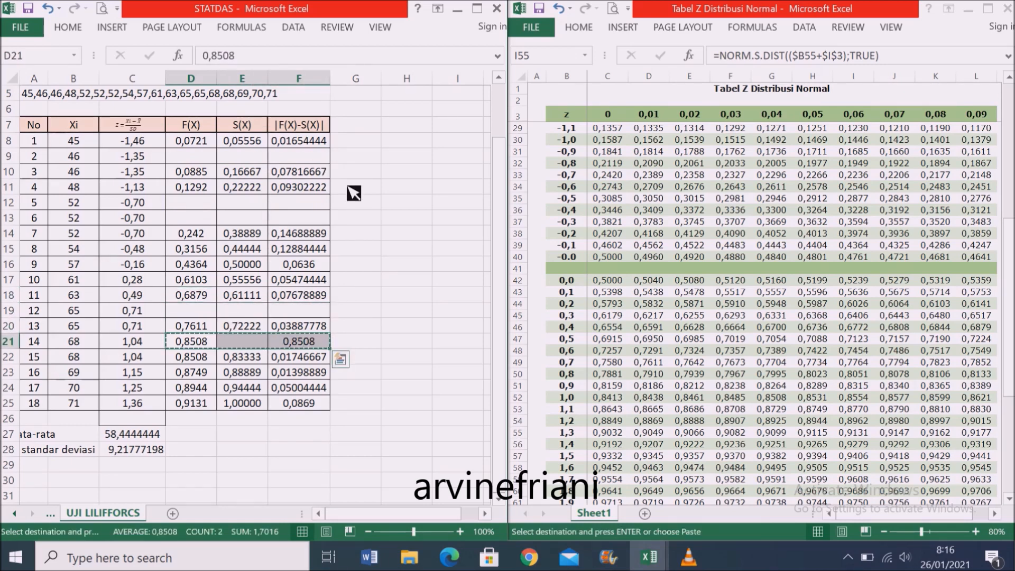
pyautogui.click(397, 263)
pyautogui.click(184, 339)
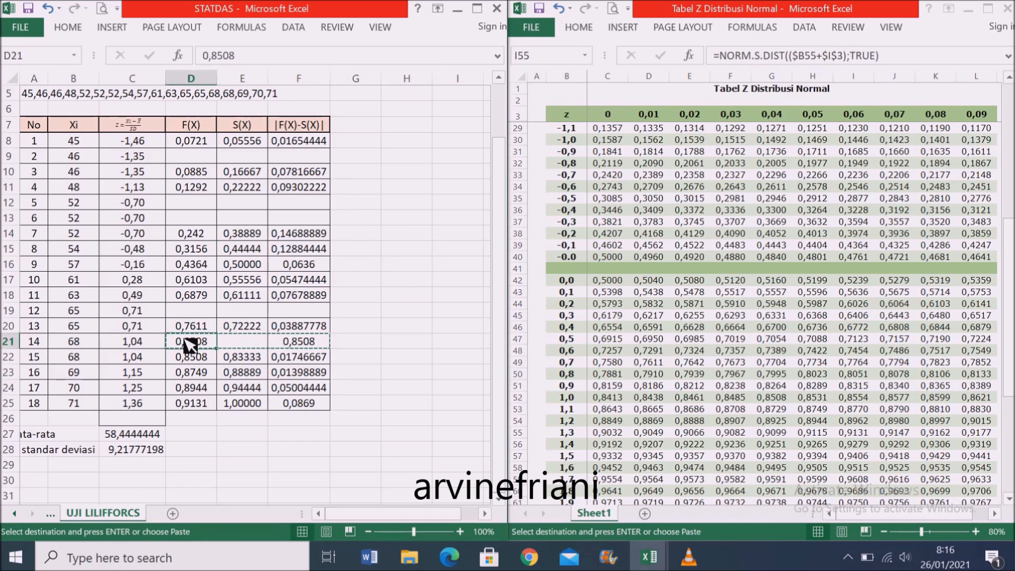
pyautogui.hotkey('shift', 'Right')
pyautogui.hotkey('shift', 'Right')
pyautogui.hotkey('shift', 'Right')
pyautogui.hotkey('shift', 'Left')
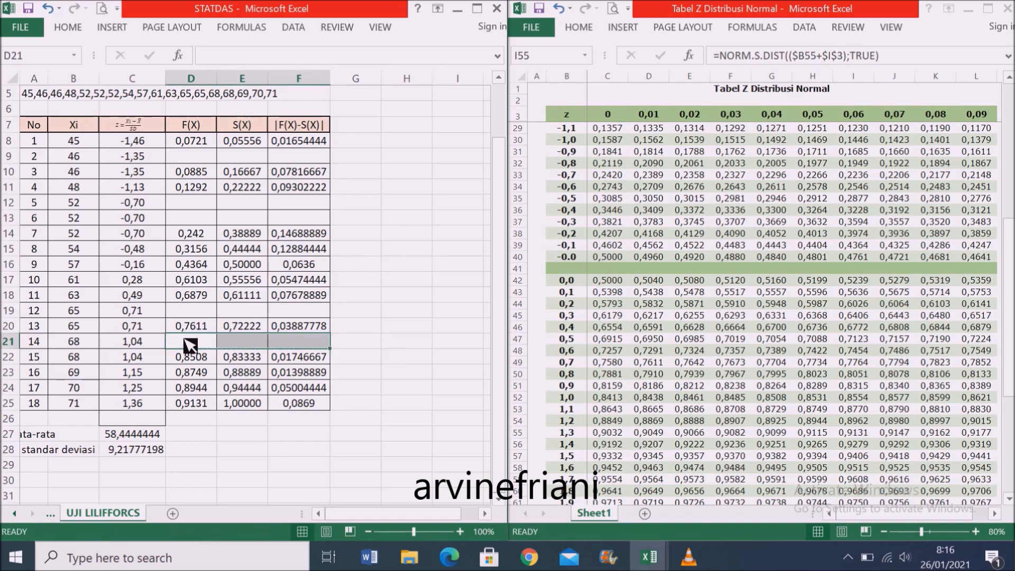
pyautogui.press('Delete')
# Merge and center the F(X) cells D9:D10 for Xi 46 and align the value vertically to the middle
pyautogui.click(204, 185)
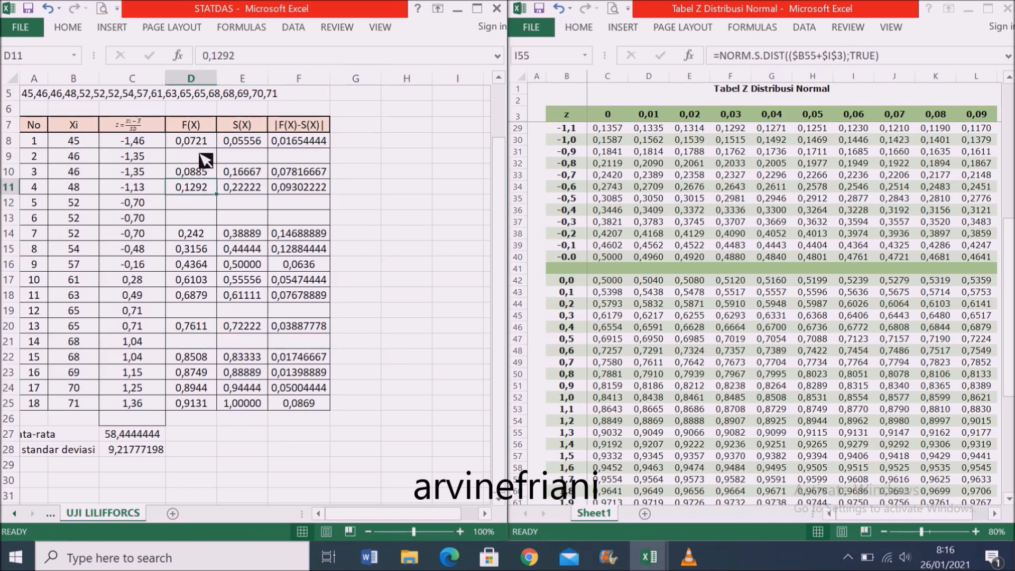
pyautogui.click(204, 158)
pyautogui.moveTo(205, 167); pyautogui.dragTo(207, 171)
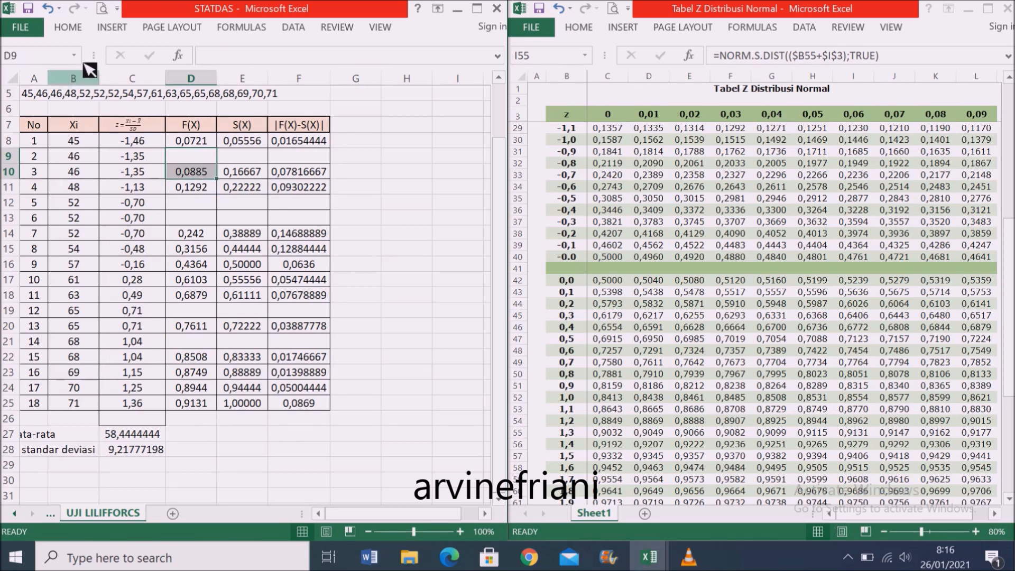
pyautogui.click(79, 27)
pyautogui.click(219, 65)
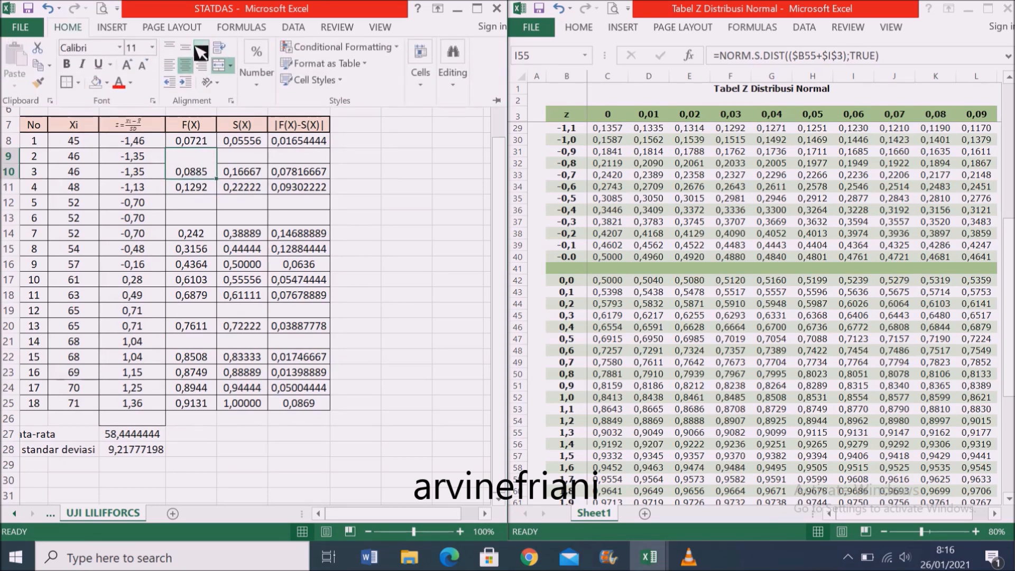
pyautogui.click(185, 49)
# Merge and center the S(X) cells E9:E10 for Xi 46, with middle vertical alignment
pyautogui.click(243, 158)
pyautogui.doubleClick(244, 158)
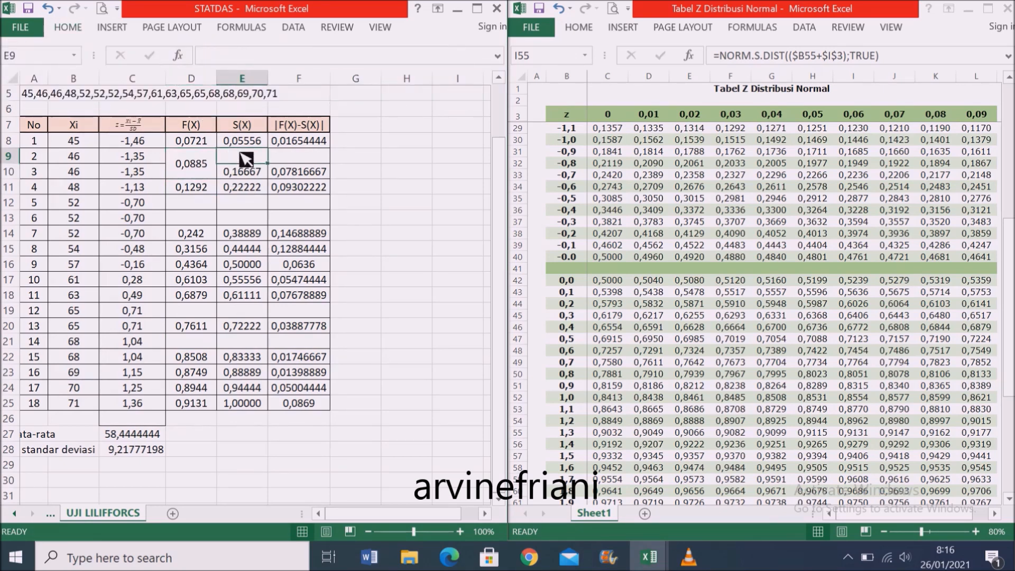
pyautogui.moveTo(255, 180); pyautogui.dragTo(249, 157)
pyautogui.click(78, 27)
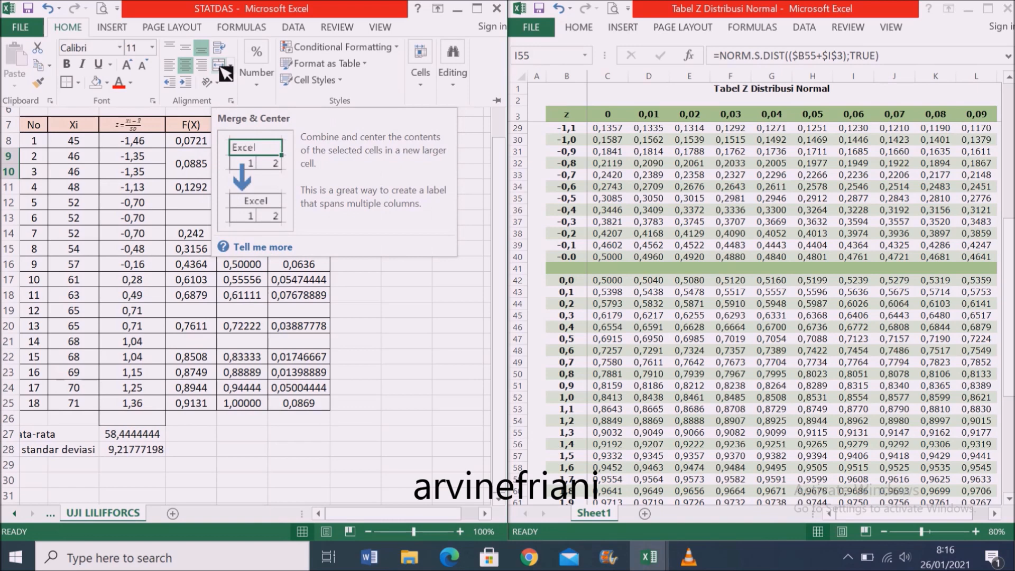
pyautogui.click(222, 68)
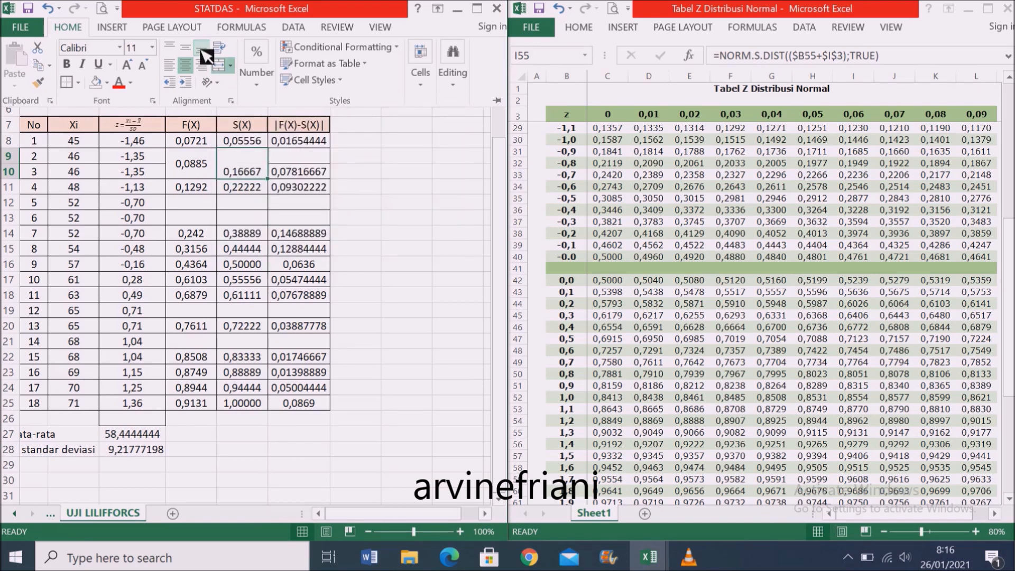
pyautogui.click(186, 46)
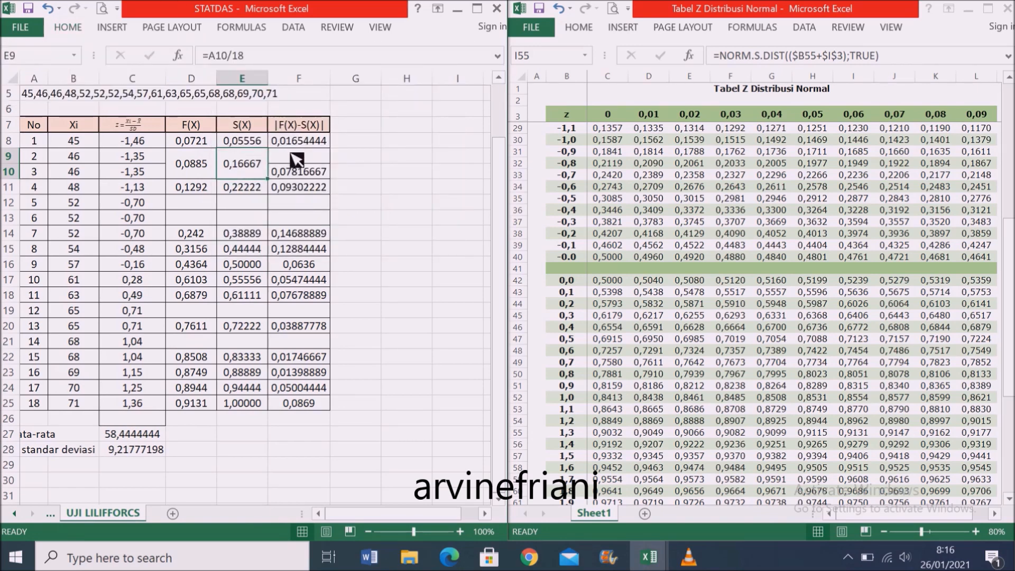
# Merge and center the |F(X)-S(X)| cells F9:F10 for Xi 46, with middle vertical alignment
pyautogui.click(296, 159)
pyautogui.moveTo(297, 160); pyautogui.dragTo(302, 171)
pyautogui.click(73, 29)
pyautogui.click(219, 65)
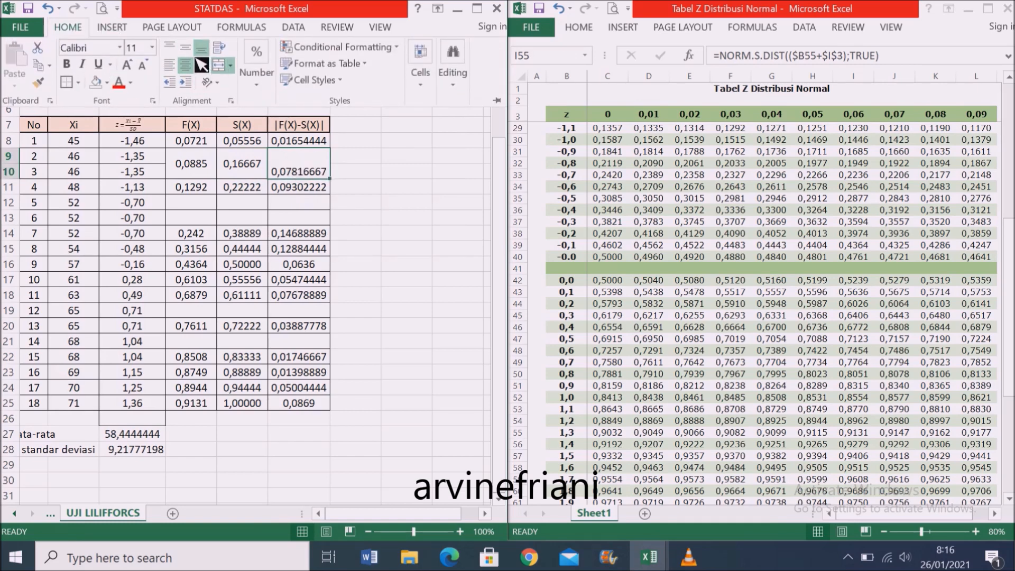
pyautogui.click(185, 46)
# Merge and center the F(X) cells D12:D14 for Xi 52, with middle vertical alignment
pyautogui.click(200, 203)
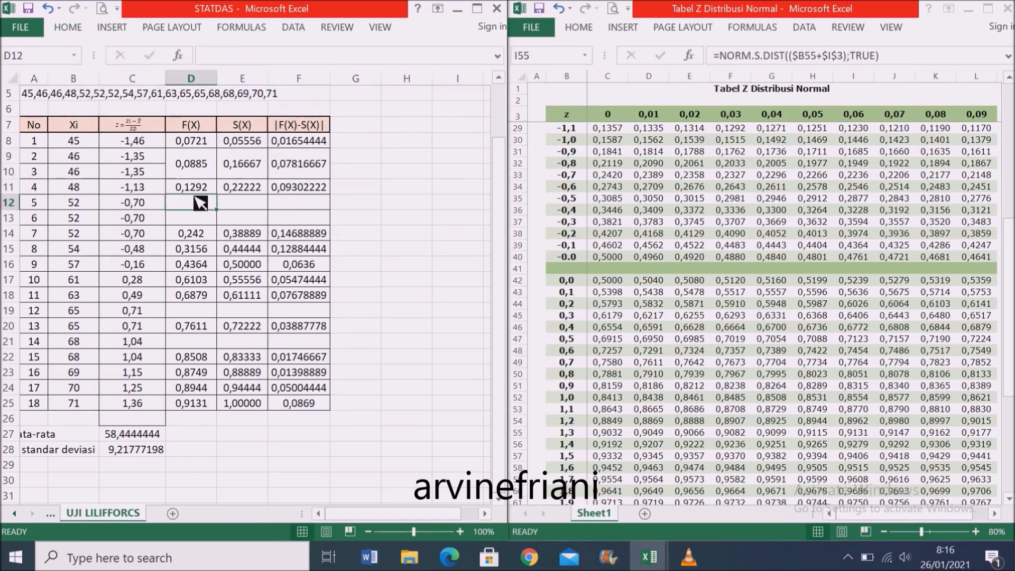
pyautogui.moveTo(199, 208); pyautogui.dragTo(201, 233)
pyautogui.click(73, 29)
pyautogui.click(219, 65)
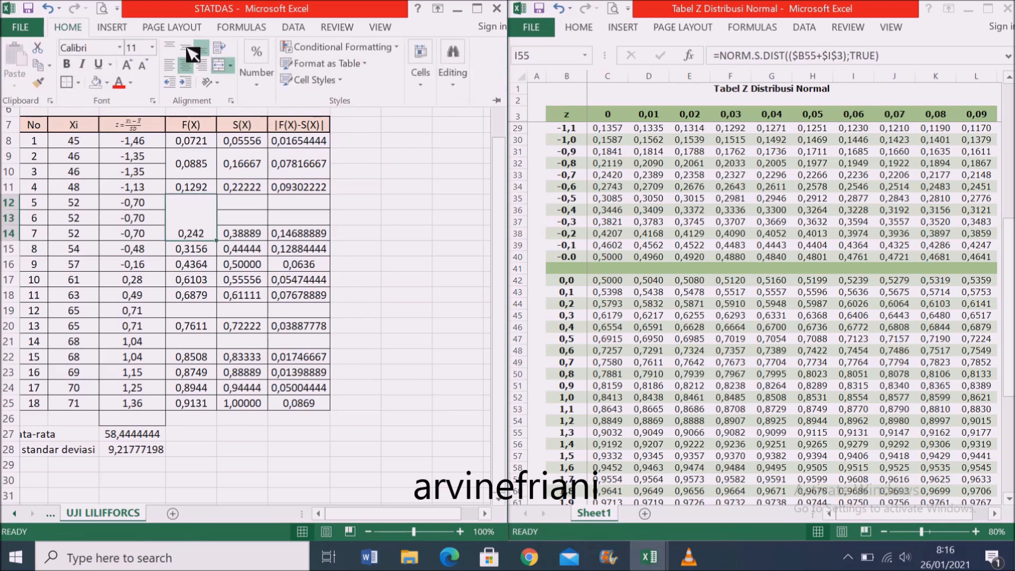
pyautogui.click(191, 48)
# Merge and middle-align the S(X) cells E12:E14 and the |F(X)-S(X)| cells F12:F14 for Xi 52
pyautogui.moveTo(242, 203); pyautogui.dragTo(243, 233)
pyautogui.click(73, 29)
pyautogui.click(219, 65)
pyautogui.click(185, 47)
pyautogui.moveTo(297, 203); pyautogui.dragTo(297, 232)
pyautogui.click(73, 29)
pyautogui.click(219, 65)
pyautogui.click(185, 46)
# Merge and middle-align rows 19 and 20 for Xi 65 separately in the F(X), S(X) and |F(X)-S(X)| columns
pyautogui.moveTo(193, 311); pyautogui.dragTo(194, 325)
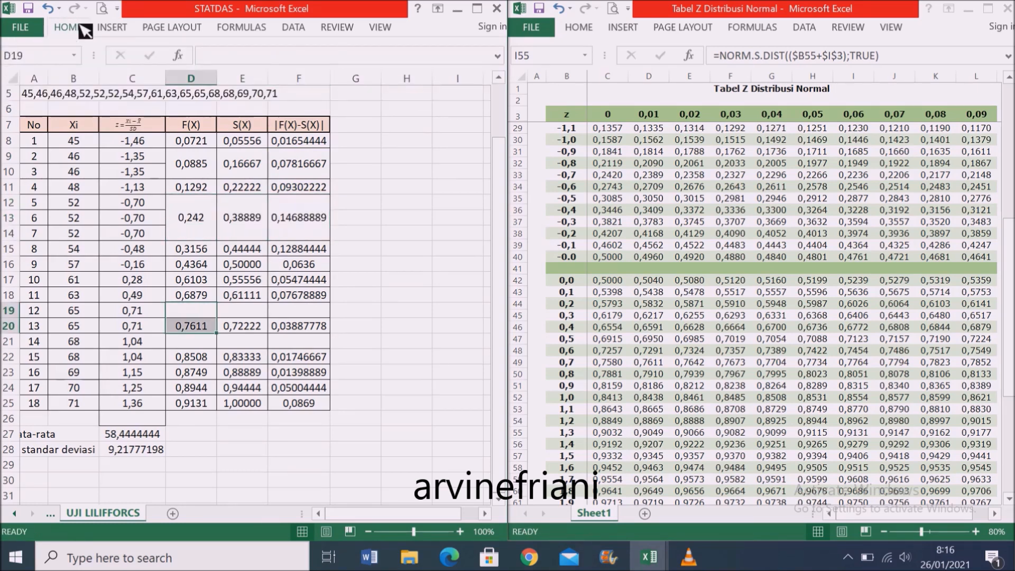
pyautogui.click(73, 29)
pyautogui.click(219, 65)
pyautogui.click(186, 47)
pyautogui.click(73, 30)
pyautogui.moveTo(297, 311); pyautogui.dragTo(298, 356)
pyautogui.click(219, 66)
pyautogui.click(185, 47)
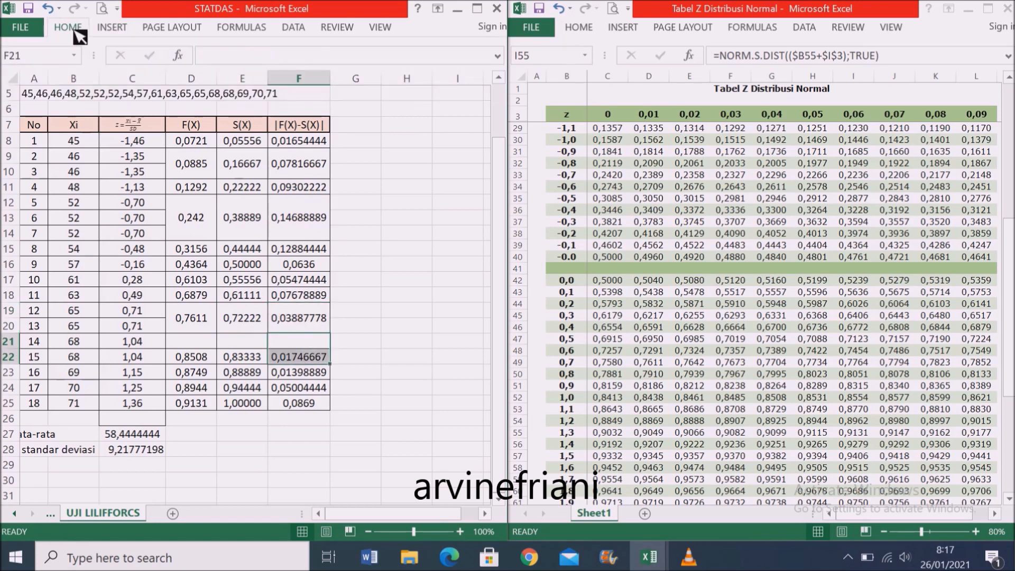
# Merge and middle-align rows 21 and 22 for Xi 68 separately in the F(X), S(X) and |F(X)-S(X)| columns
pyautogui.click(73, 29)
pyautogui.click(219, 64)
pyautogui.click(186, 47)
pyautogui.moveTo(192, 342); pyautogui.dragTo(194, 357)
pyautogui.click(73, 29)
pyautogui.click(219, 64)
pyautogui.click(185, 46)
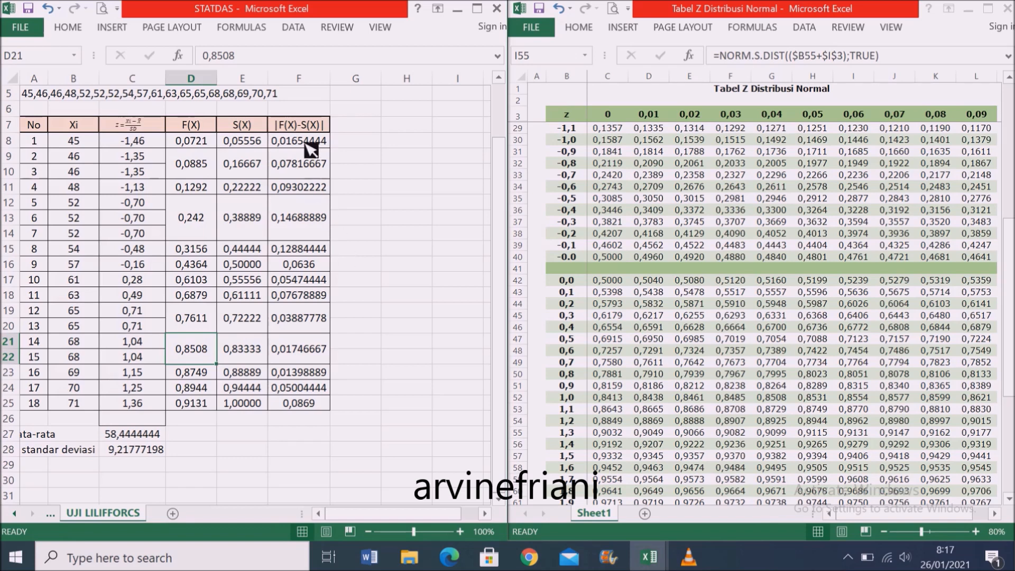
# Examine the |F(X)-S(X)| values in F8:F25 to find the largest one
pyautogui.moveTo(305, 143); pyautogui.dragTo(313, 401)
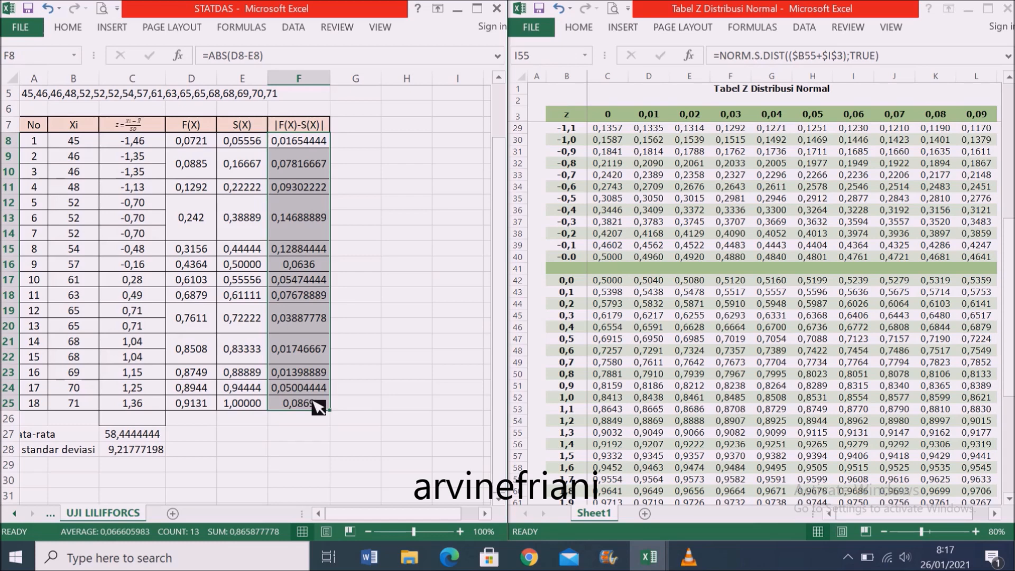
pyautogui.click(379, 373)
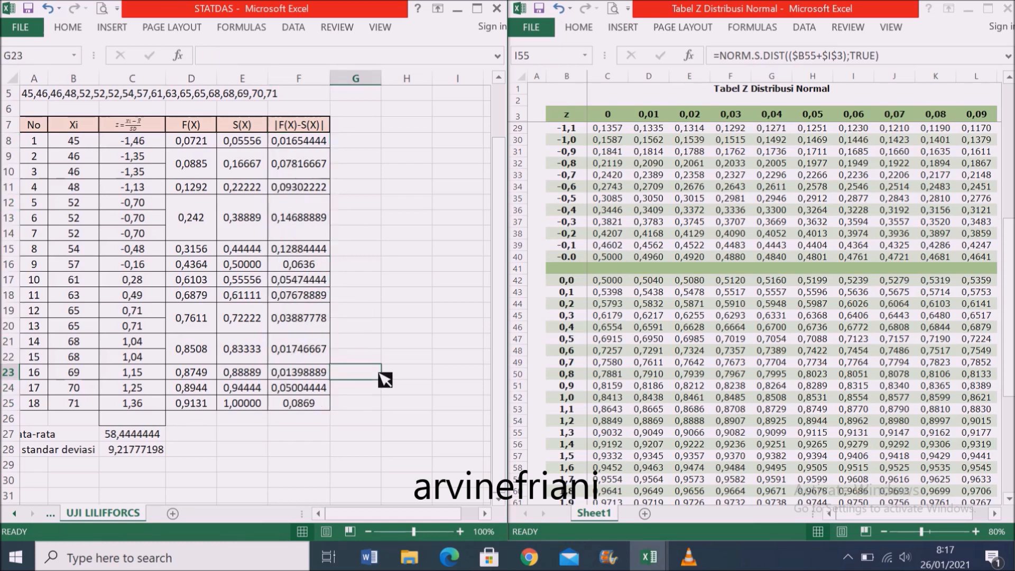
pyautogui.moveTo(311, 147); pyautogui.dragTo(304, 402)
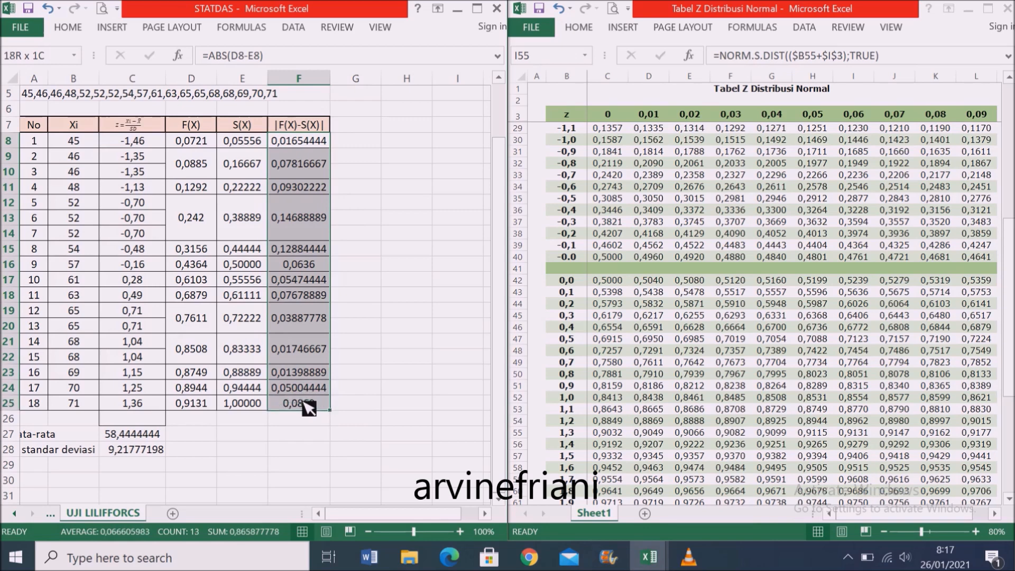
pyautogui.click(405, 210)
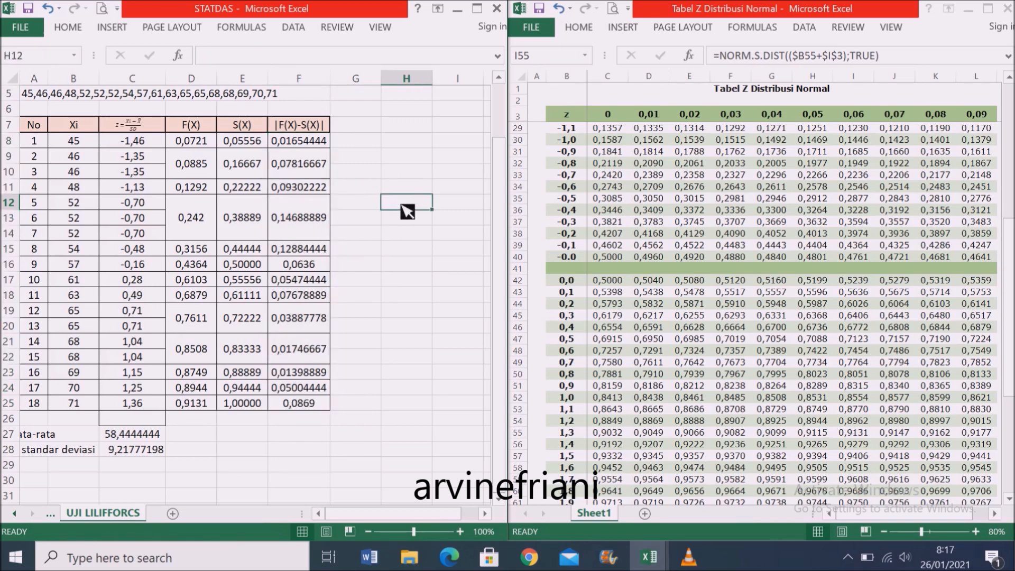
pyautogui.click(317, 142)
pyautogui.moveTo(319, 170); pyautogui.dragTo(332, 407)
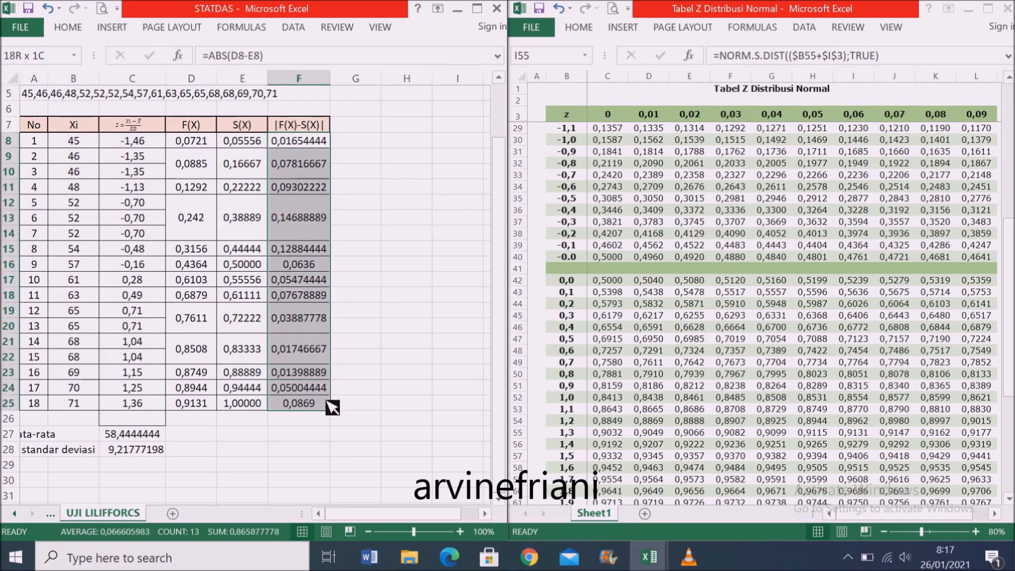
pyautogui.click(412, 311)
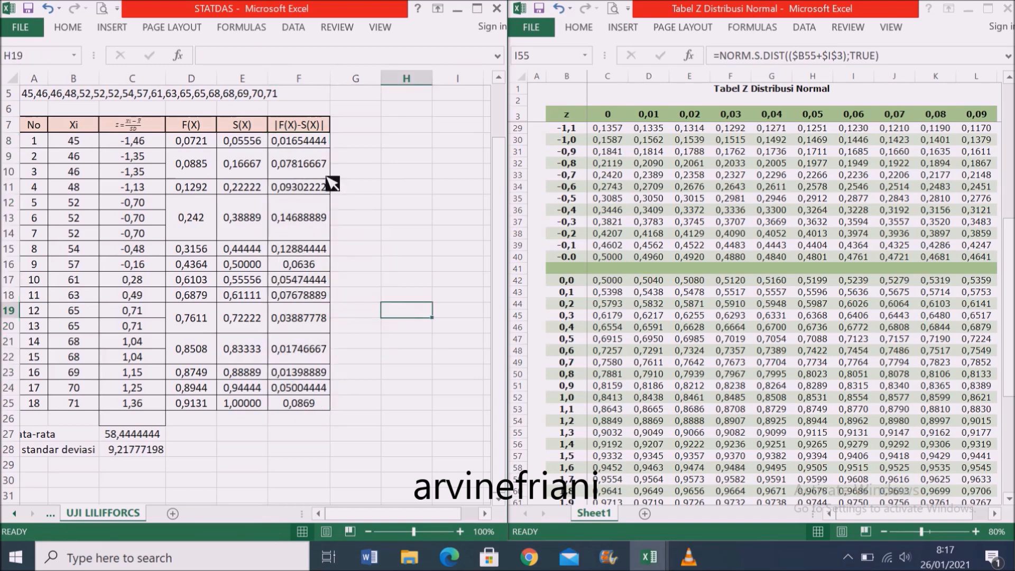
# Highlight the merged |F(X)-S(X)| cell F12:F14 for Xi 52 with a yellow fill
pyautogui.click(311, 231)
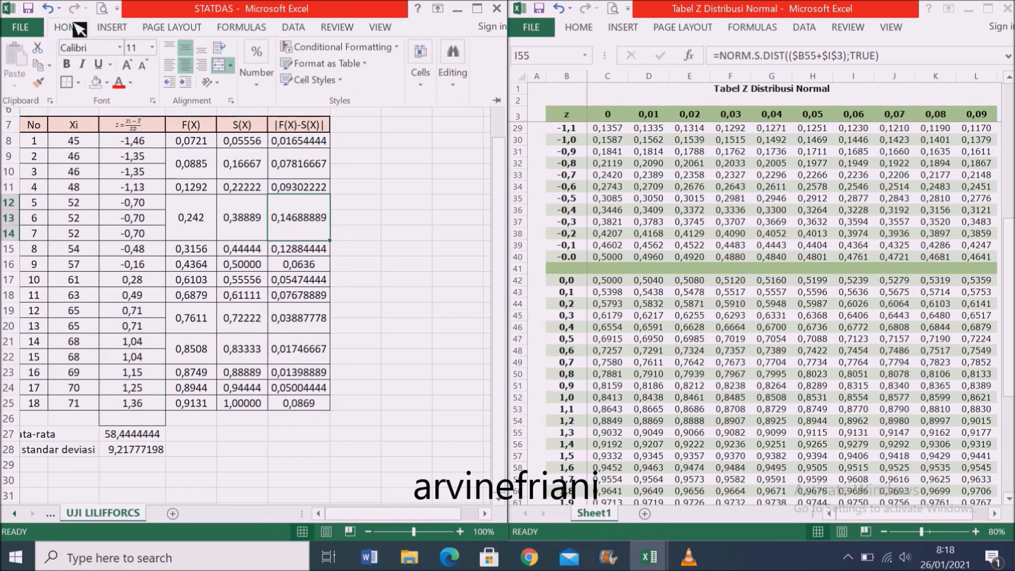
pyautogui.click(107, 82)
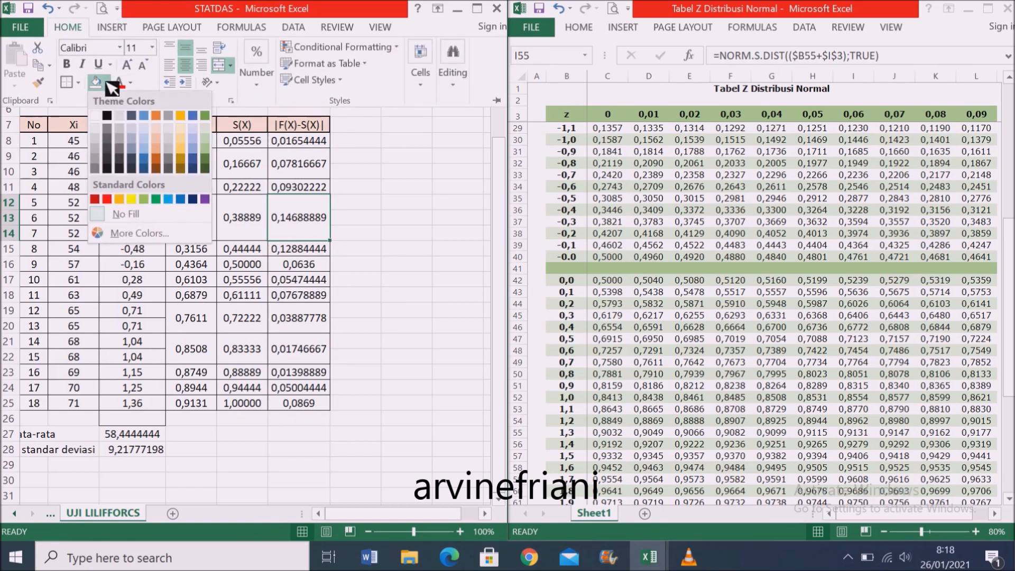
pyautogui.click(132, 199)
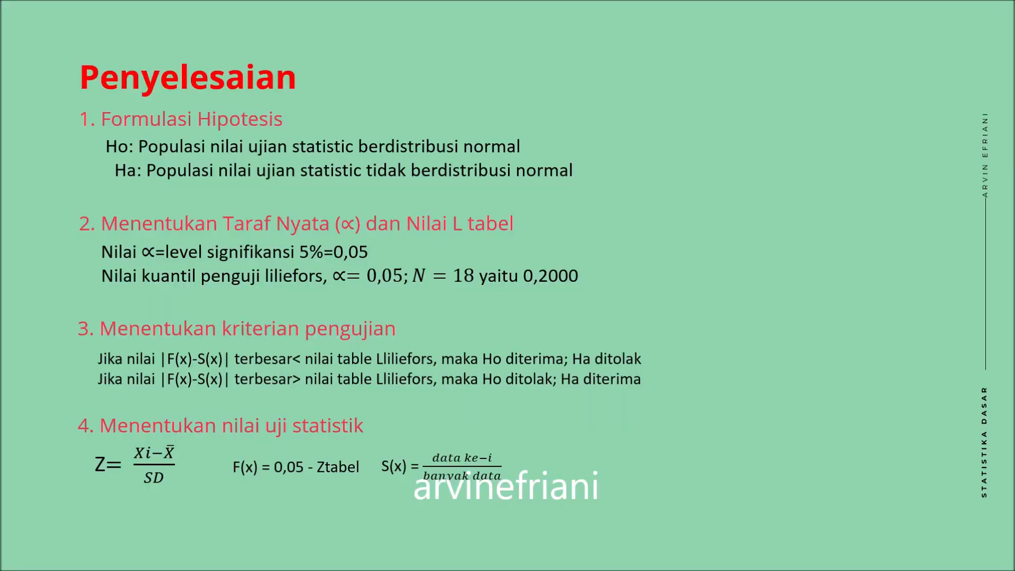
pyautogui.press('Right')
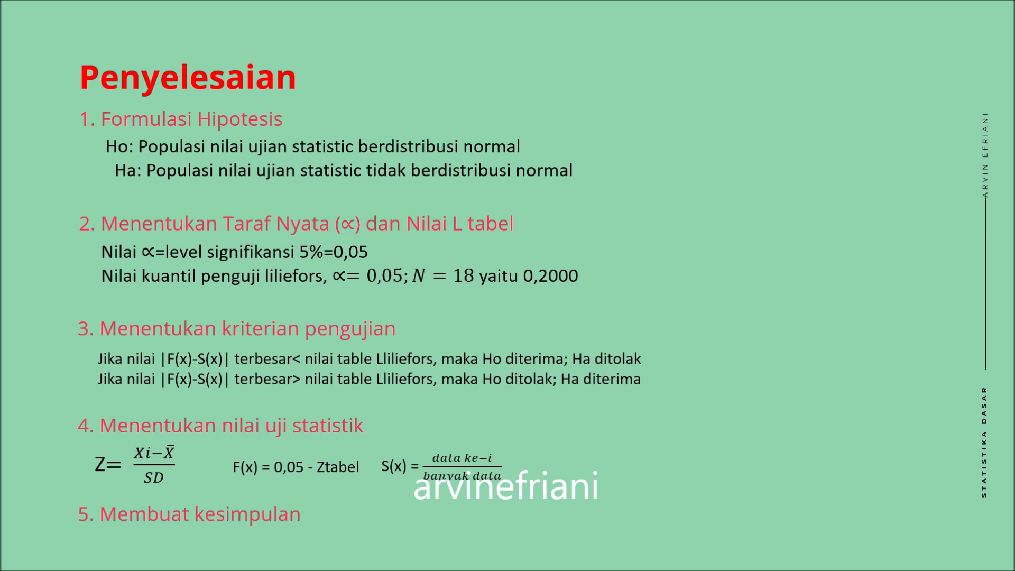
pyautogui.press('Right')
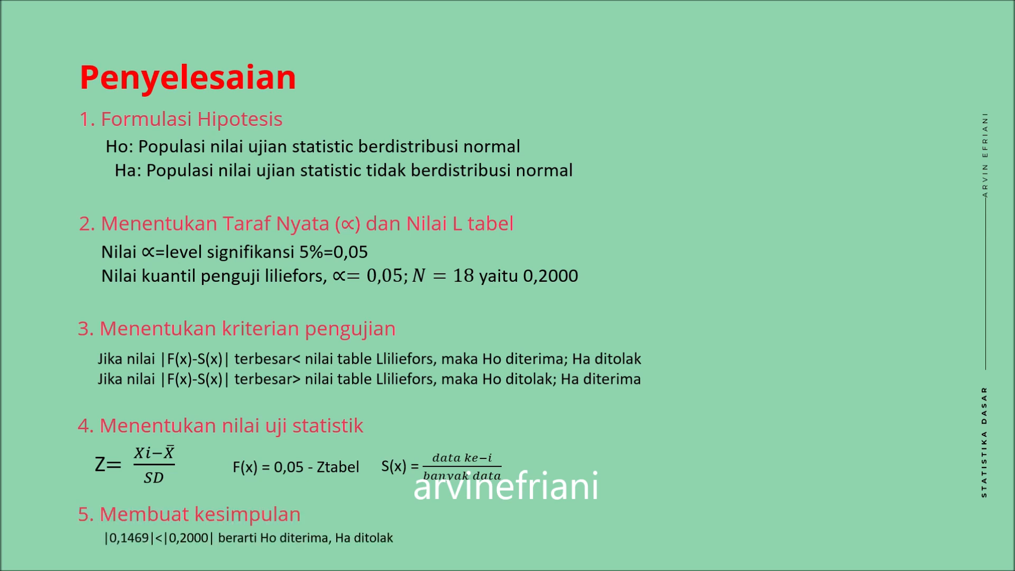